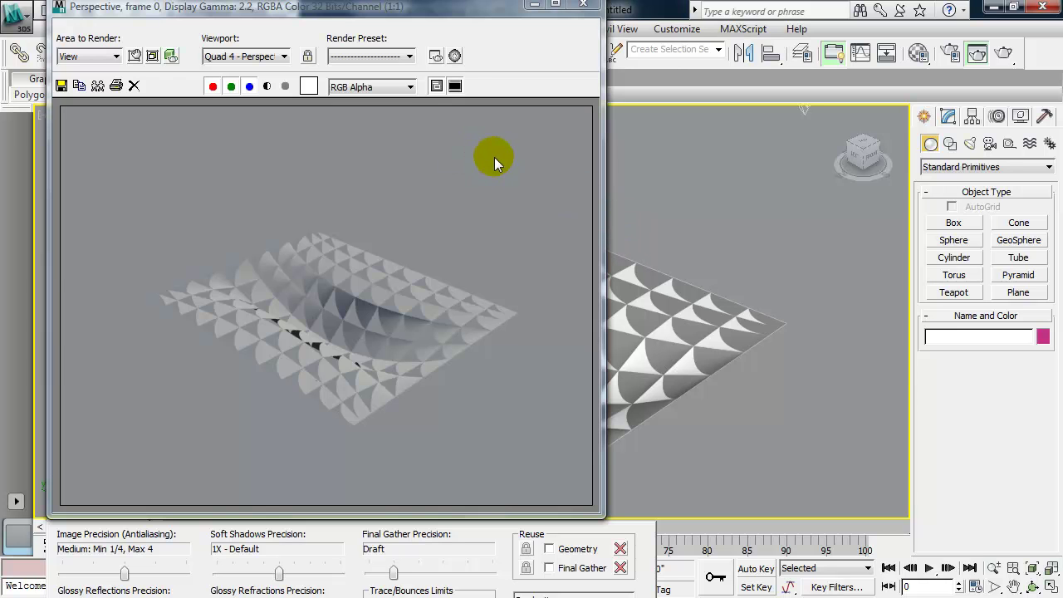
Close the rendered canopy image to return to the shaded Perspective viewport
click(584, 8)
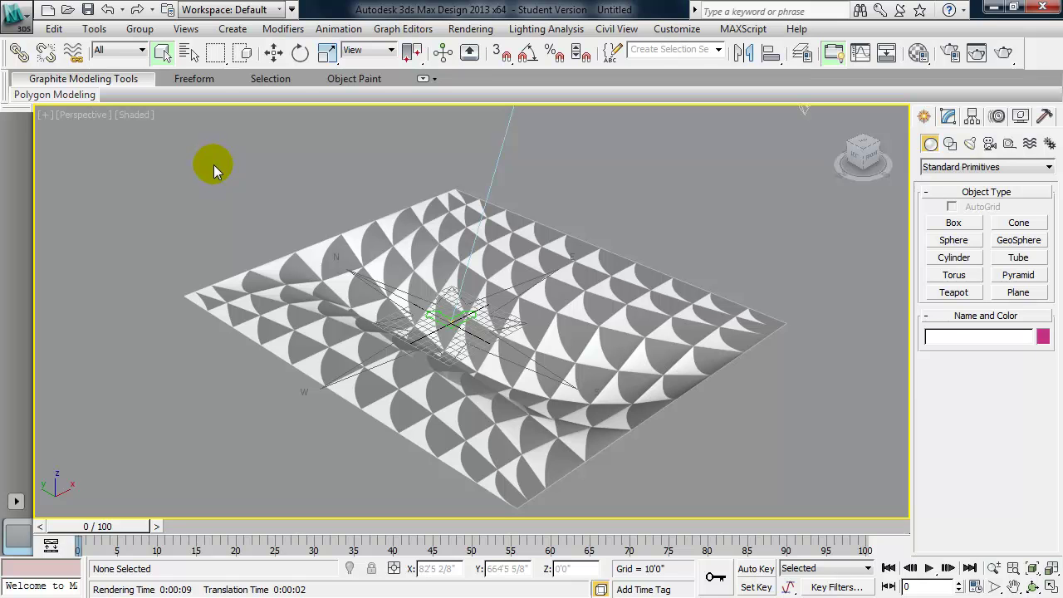
Restore the four-viewport layout and recentre the canopy in the Top view
key(alt+w)
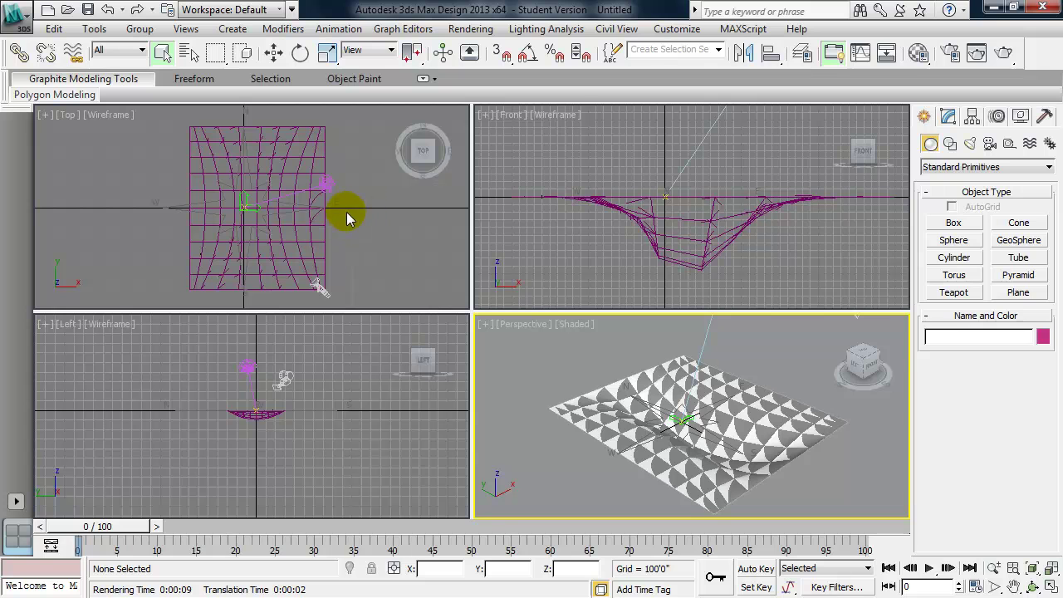
middle_click(125, 189)
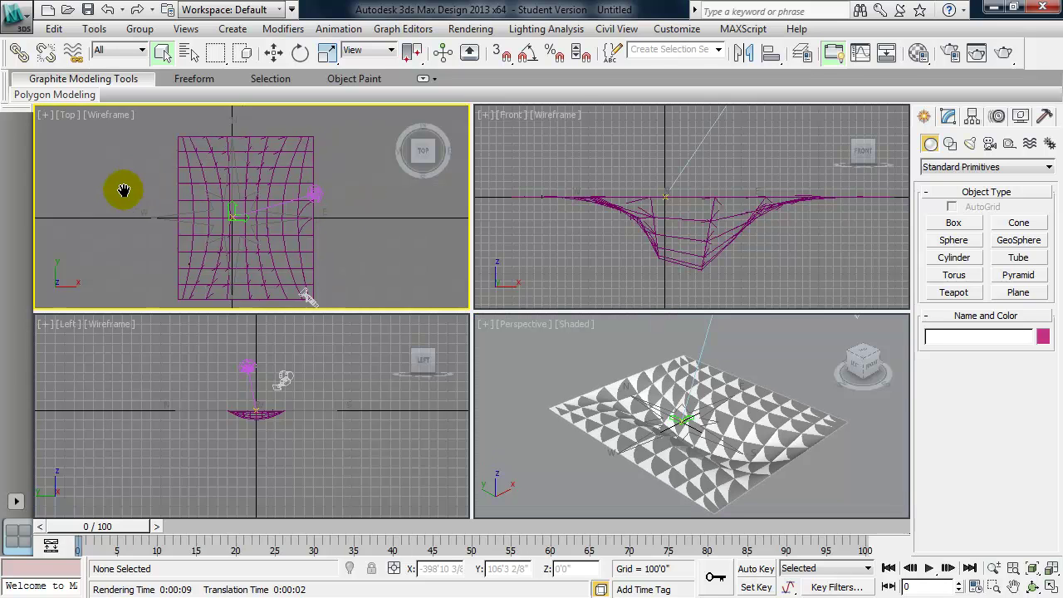
scroll(142, 175, down, 2)
middle_drag(148, 179, 159, 186)
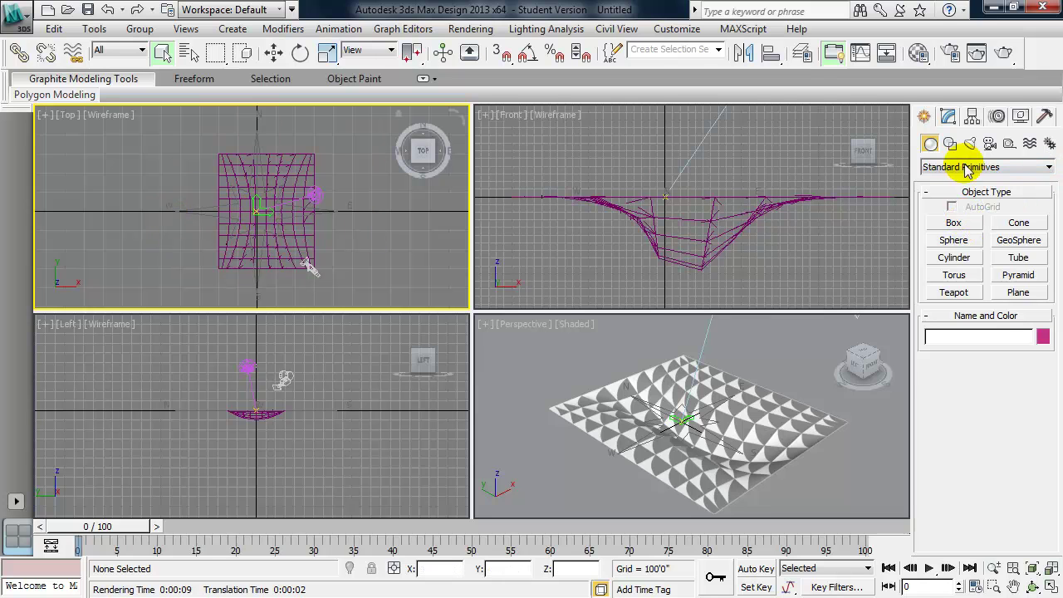
Draw a flat box, Box001, about 1855'3 2/8" by 2245'4 6/8", around the canopy
click(968, 224)
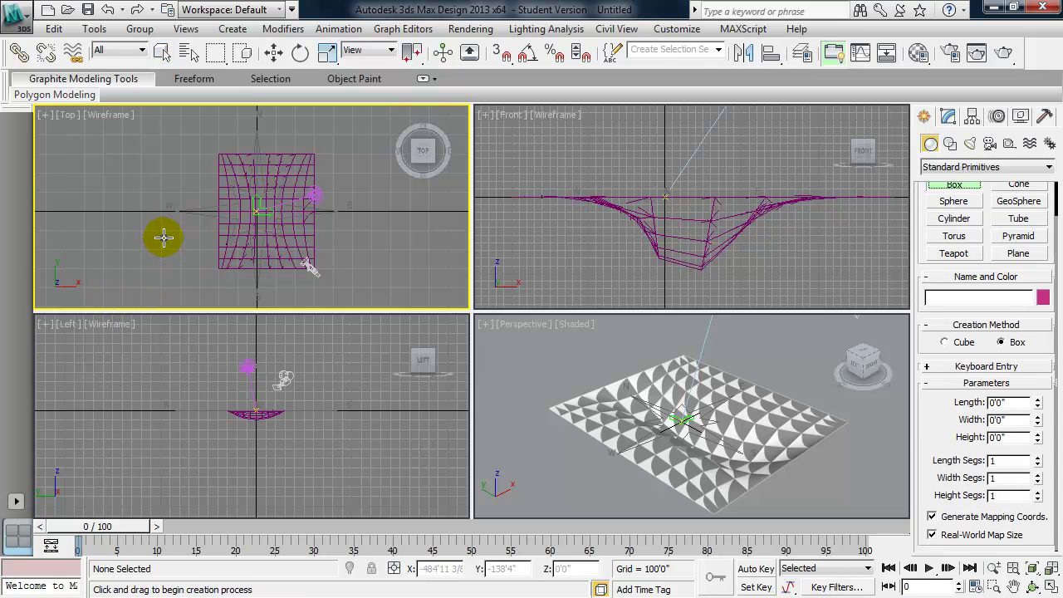
scroll(170, 220, down, 3)
mouse_move(156, 288)
mouse_down()
mouse_move(222, 218)
mouse_move(371, 110)
mouse_up()
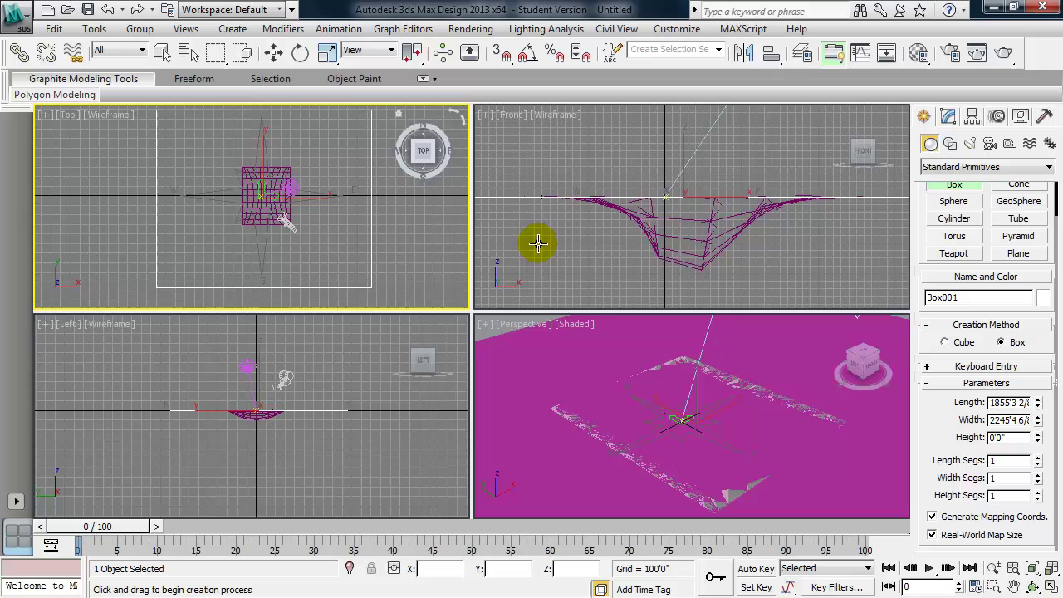
mouse_move(574, 252)
middle_down()
mouse_move(578, 267)
mouse_move(586, 259)
middle_up()
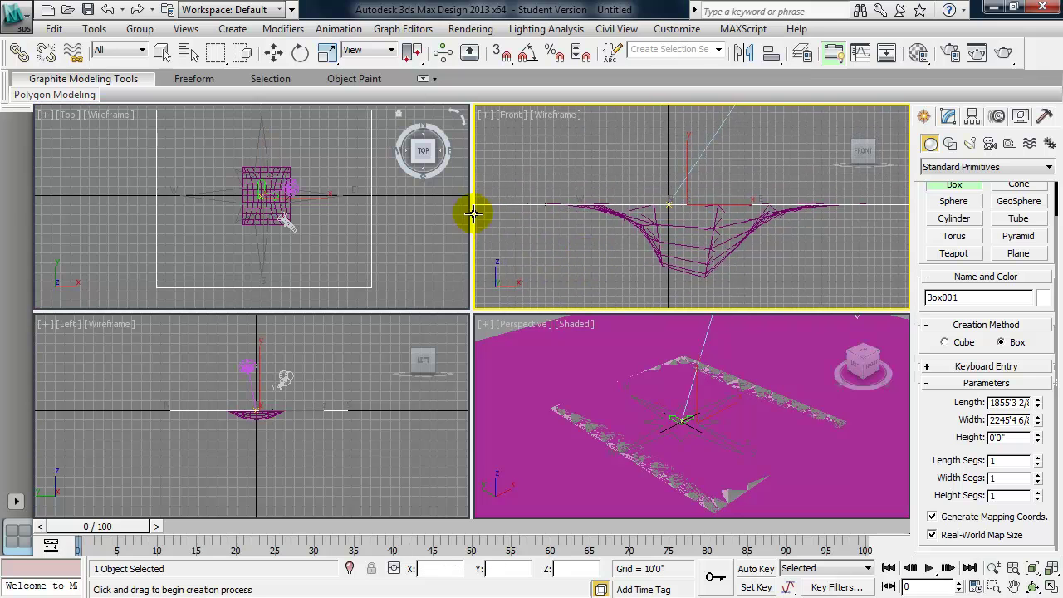
Set the new box's height to -1'0"
click(950, 118)
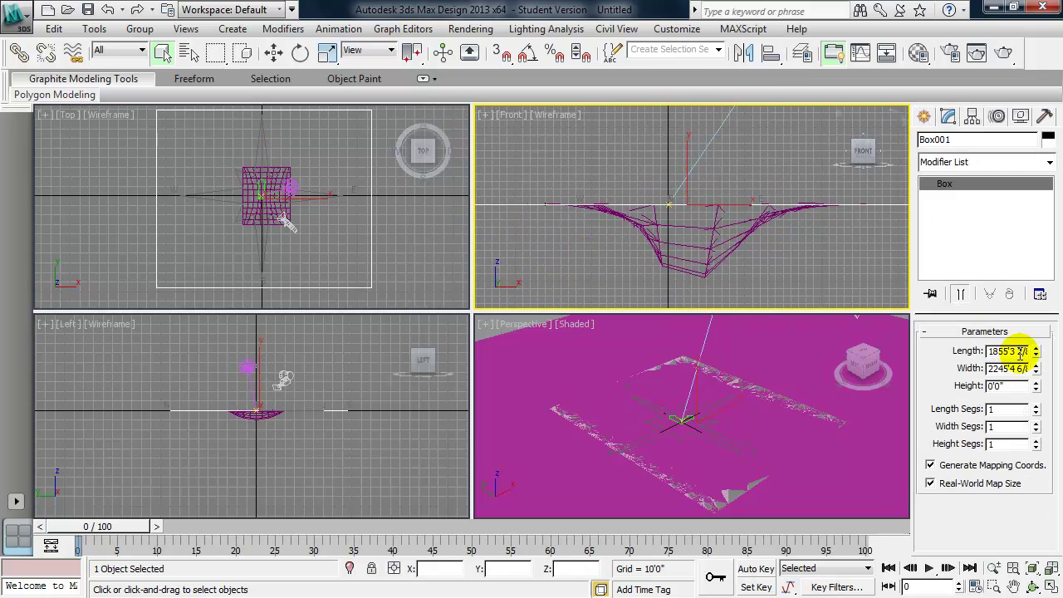
double_click(1019, 387)
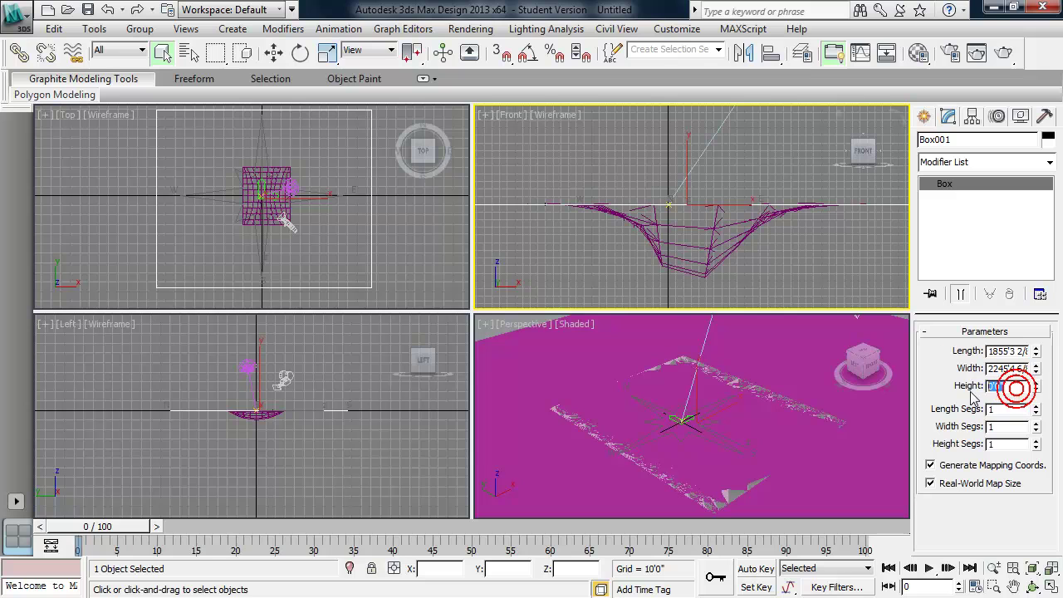
text(-)
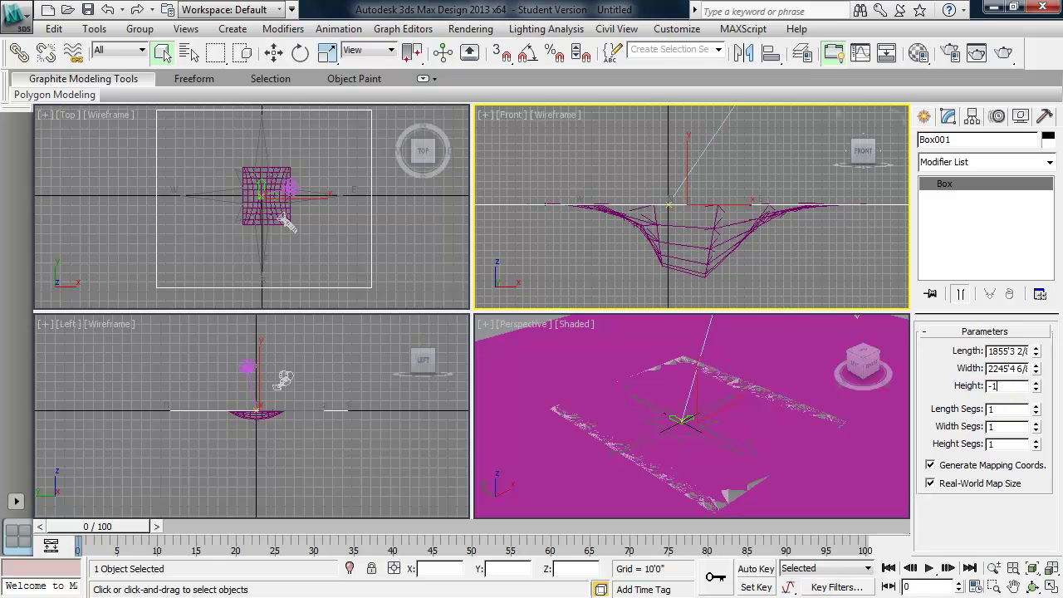
text(1)
key(Return)
Move the box down below the canopy to Z -98'7 1/8" and rename it Ground
right_click(586, 166)
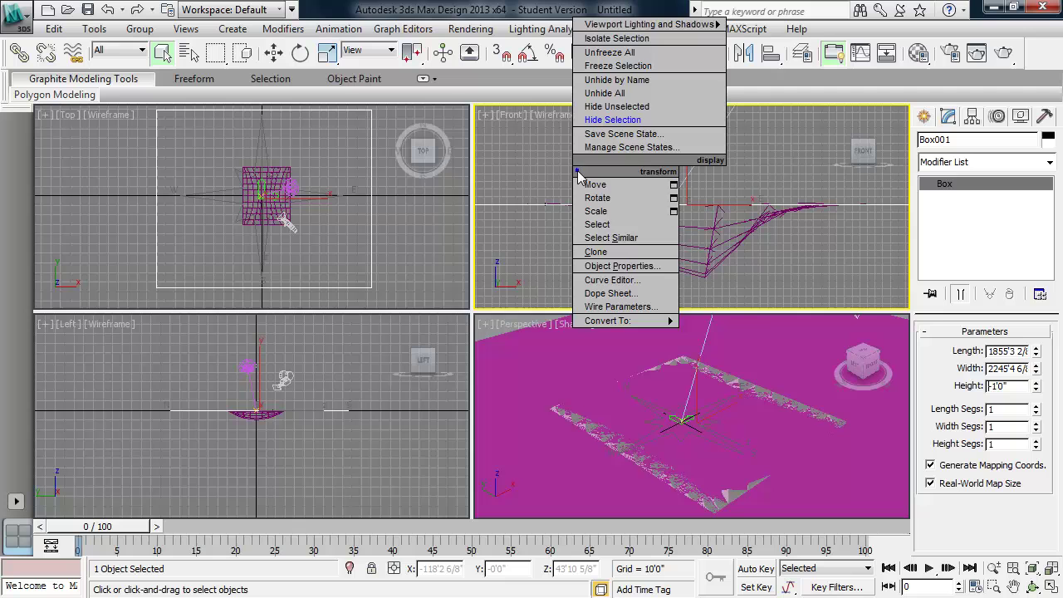
click(545, 185)
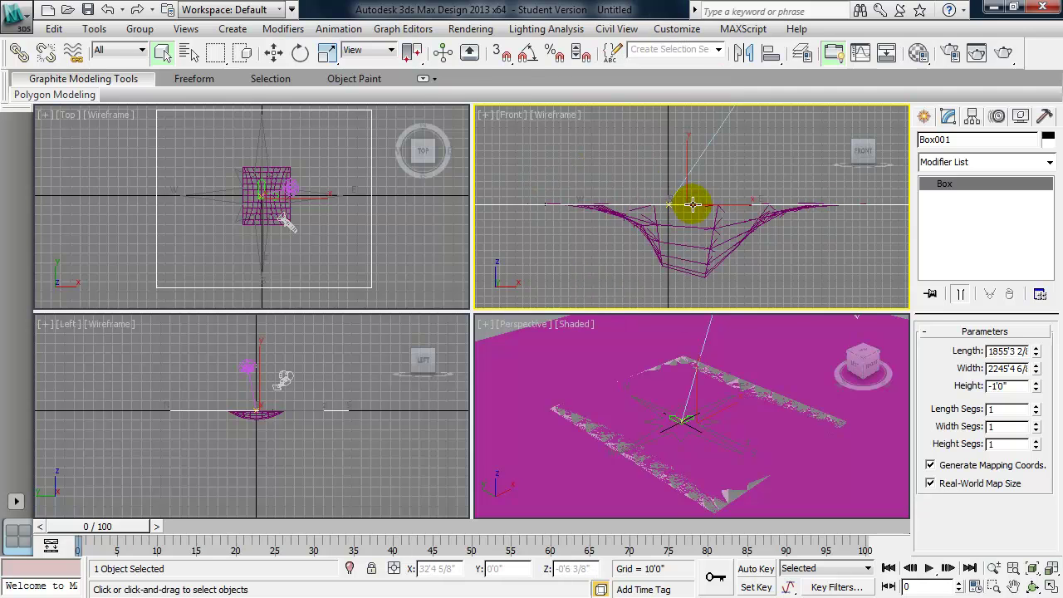
click(275, 53)
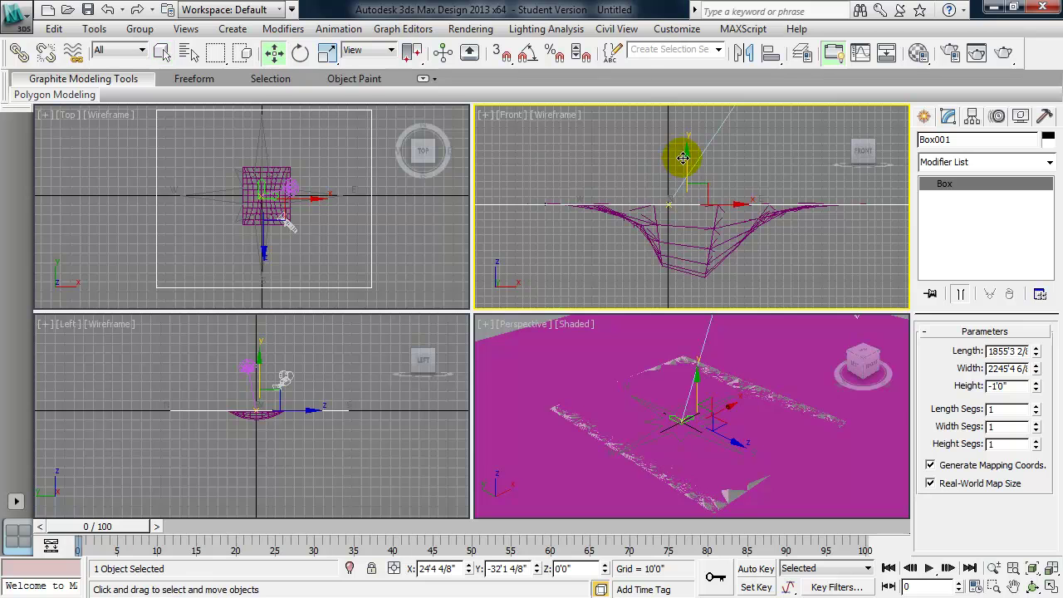
drag(689, 158, 678, 235)
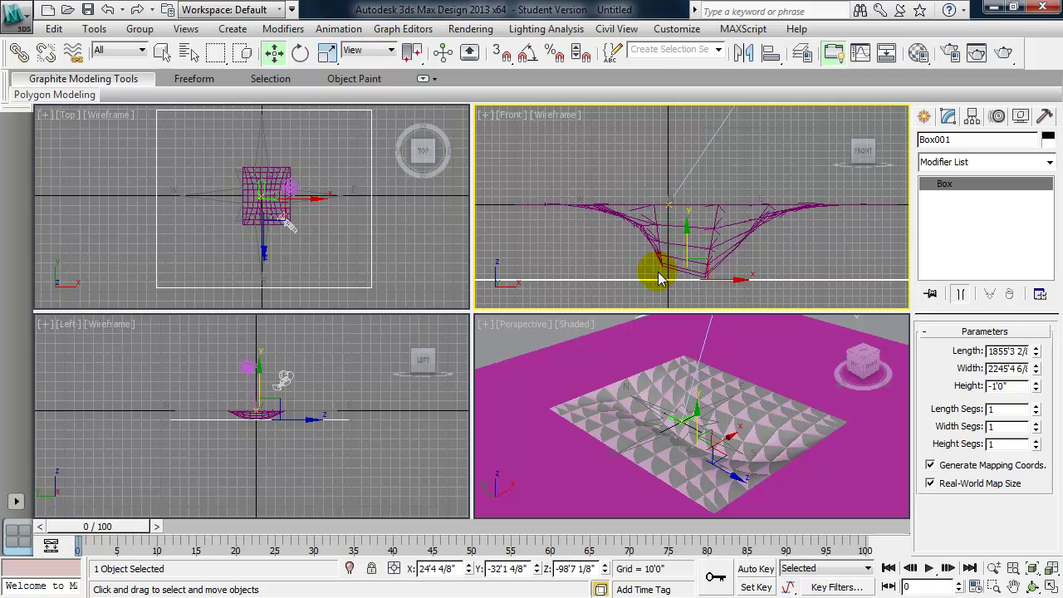
click(963, 139)
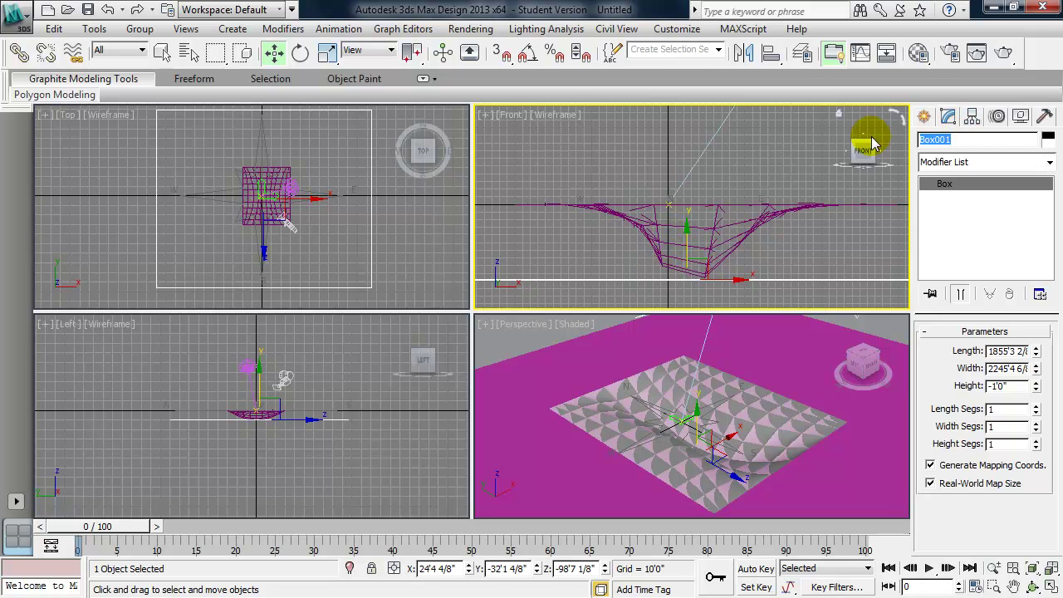
text(Ground)
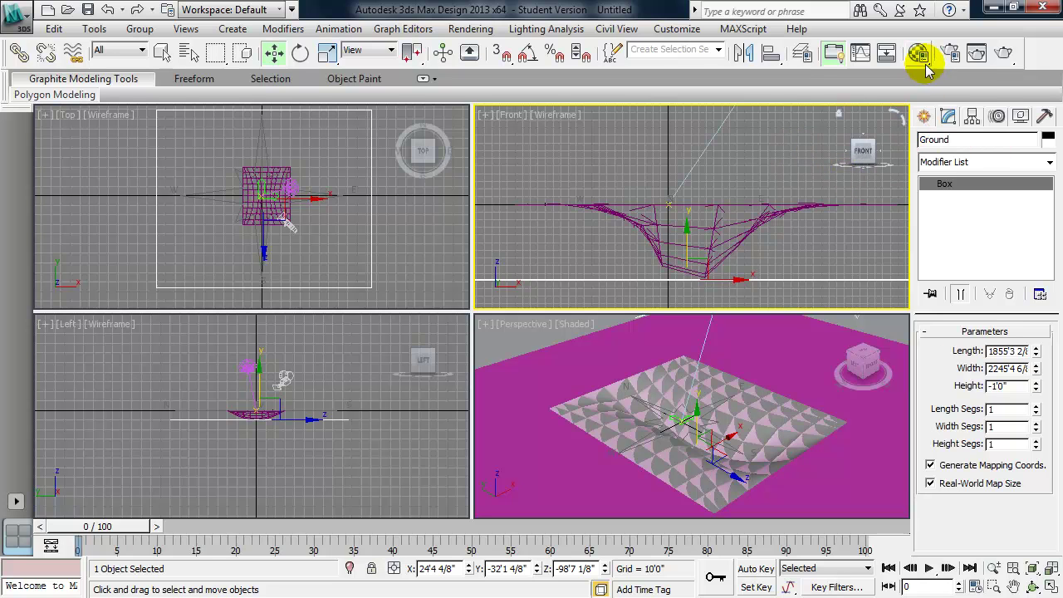
Switch to the Compact Material Editor and position it at the top of the screen
drag(922, 53, 919, 105)
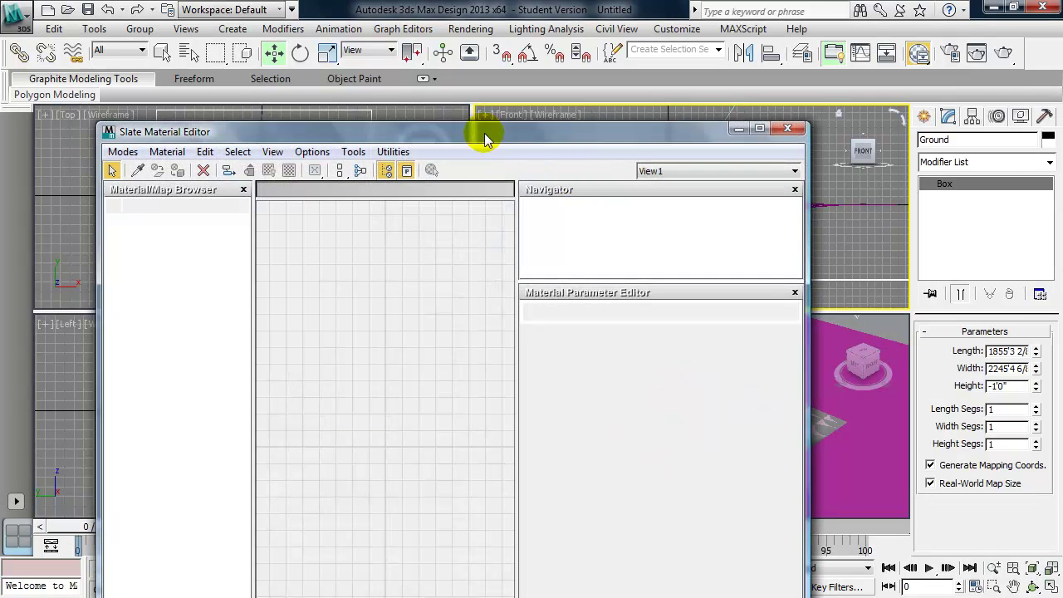
drag(484, 134, 498, 65)
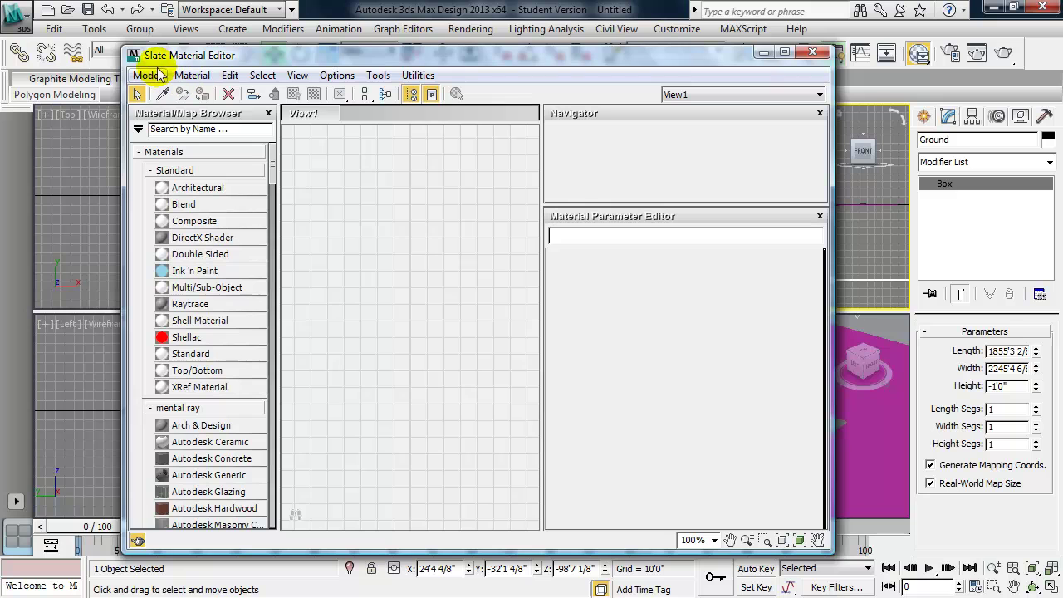
click(156, 76)
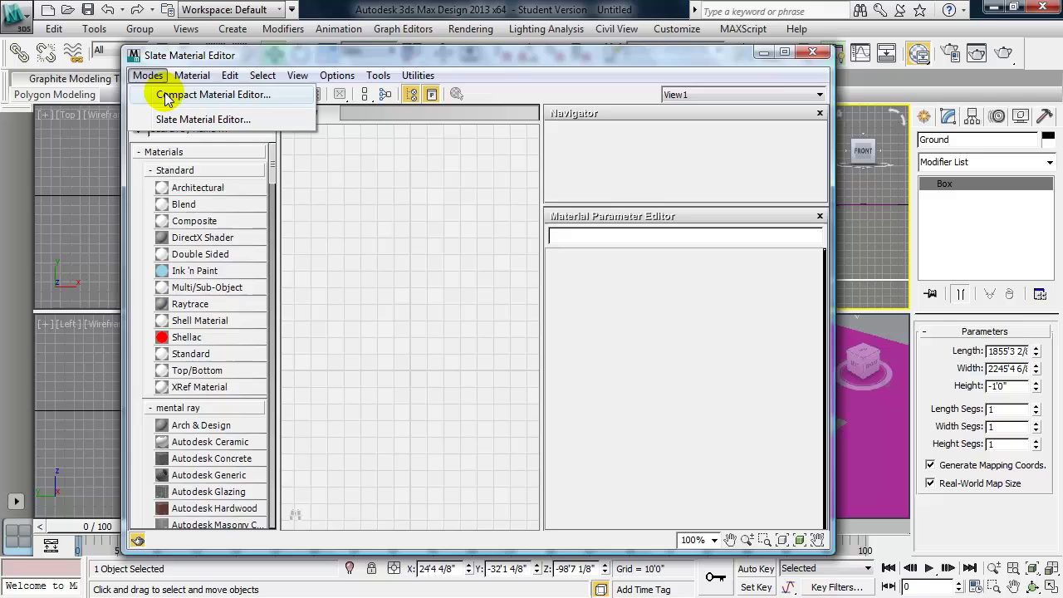
click(167, 94)
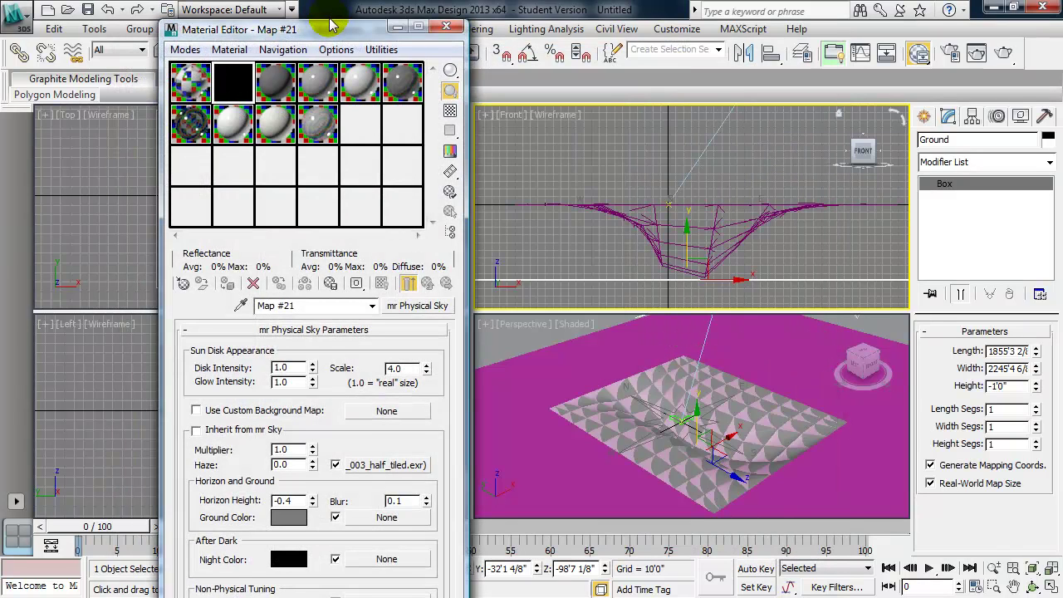
click(328, 30)
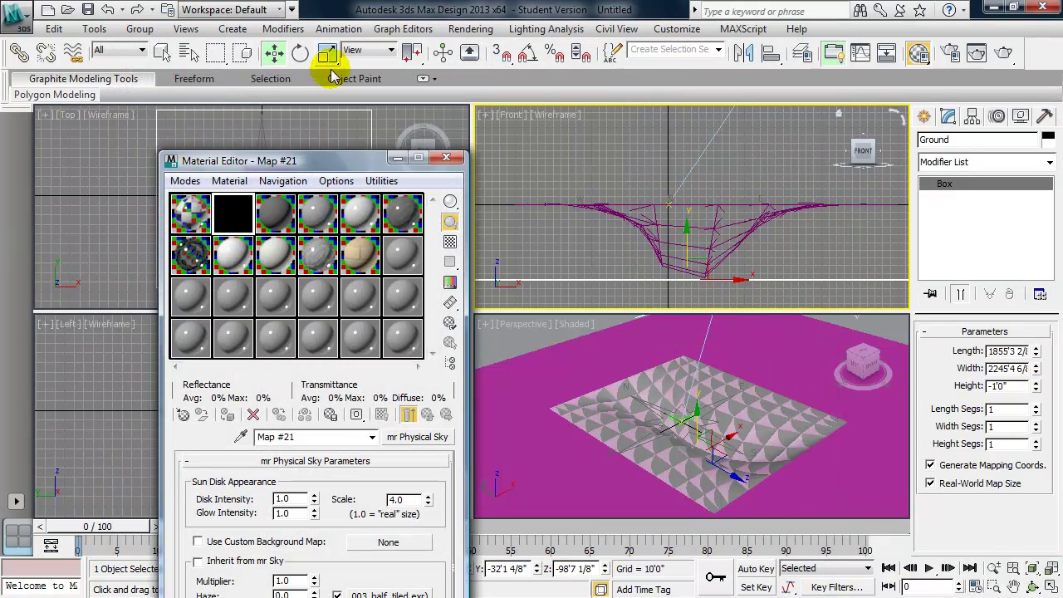
drag(331, 163, 347, 42)
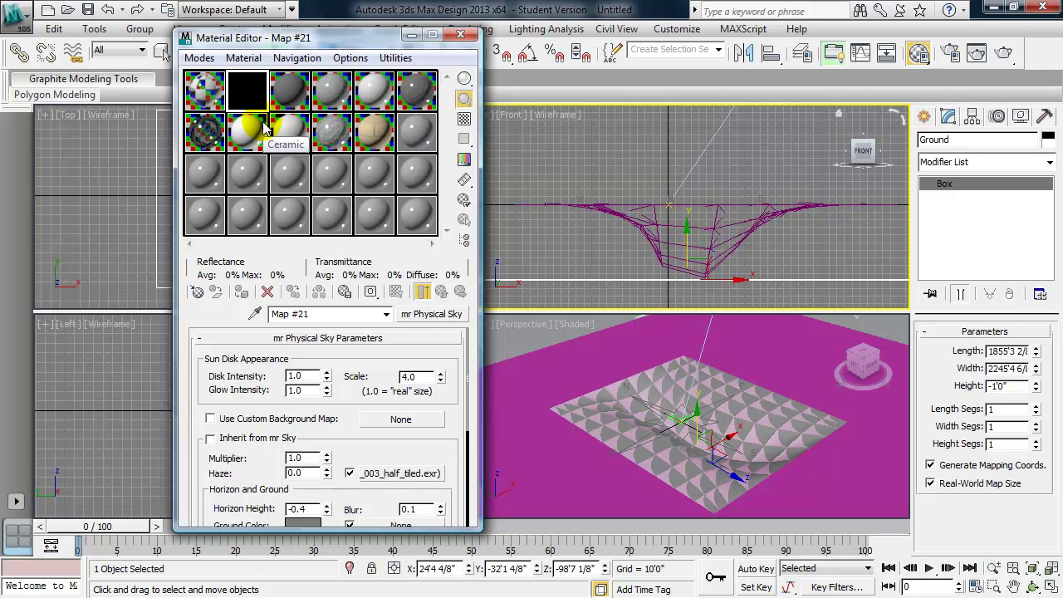
Make the first sample slot an Arch & Design material named Ground
click(208, 90)
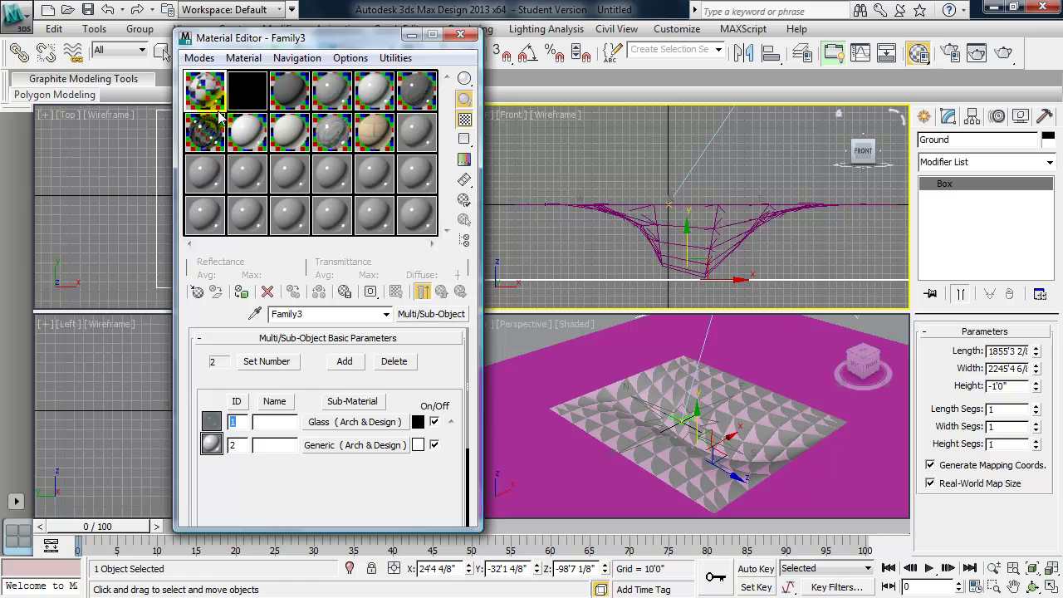
click(196, 293)
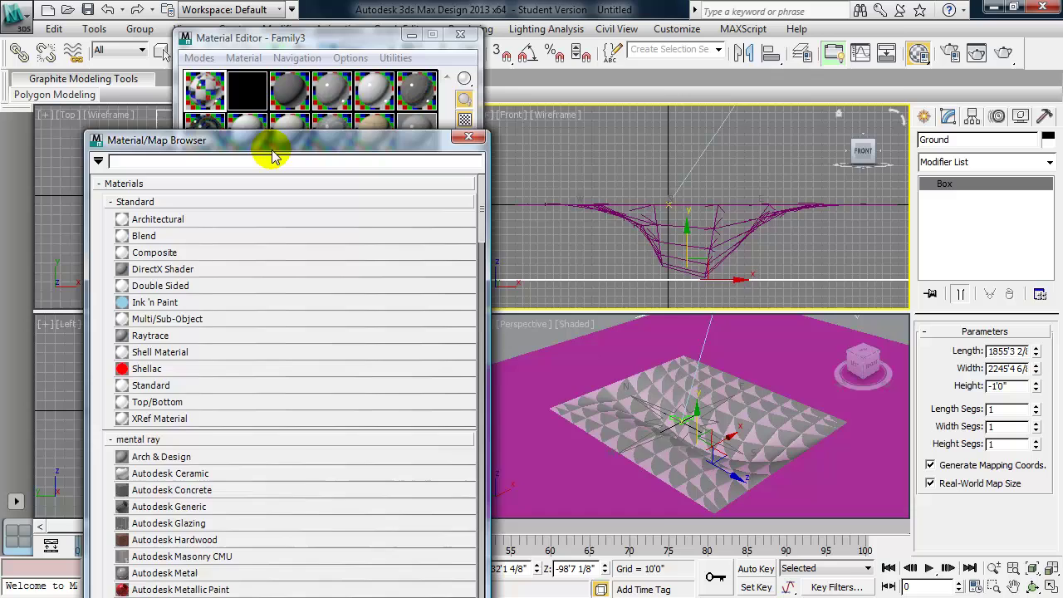
drag(270, 150, 675, 37)
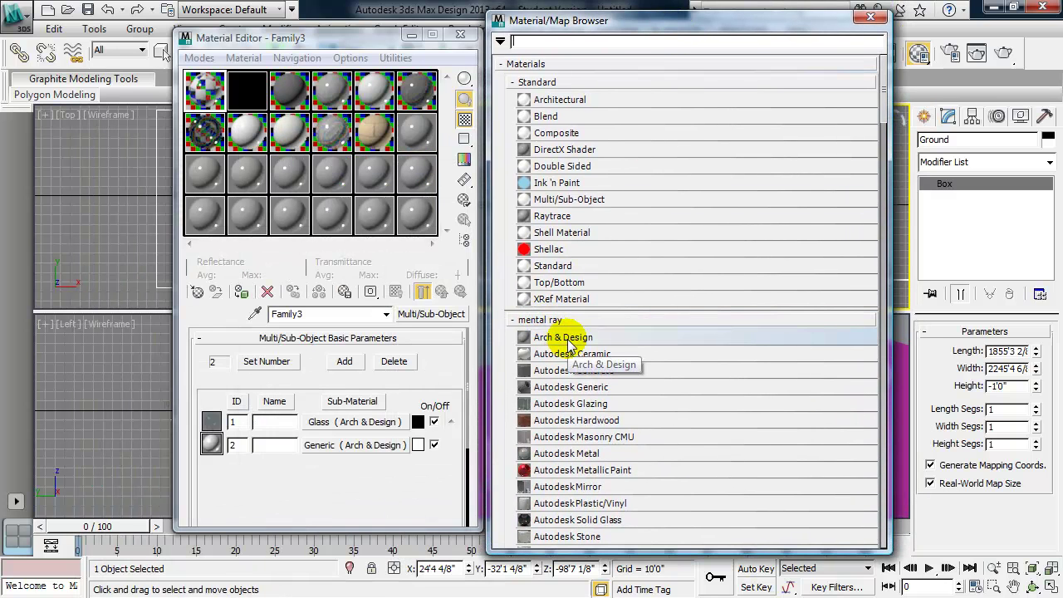
double_click(568, 339)
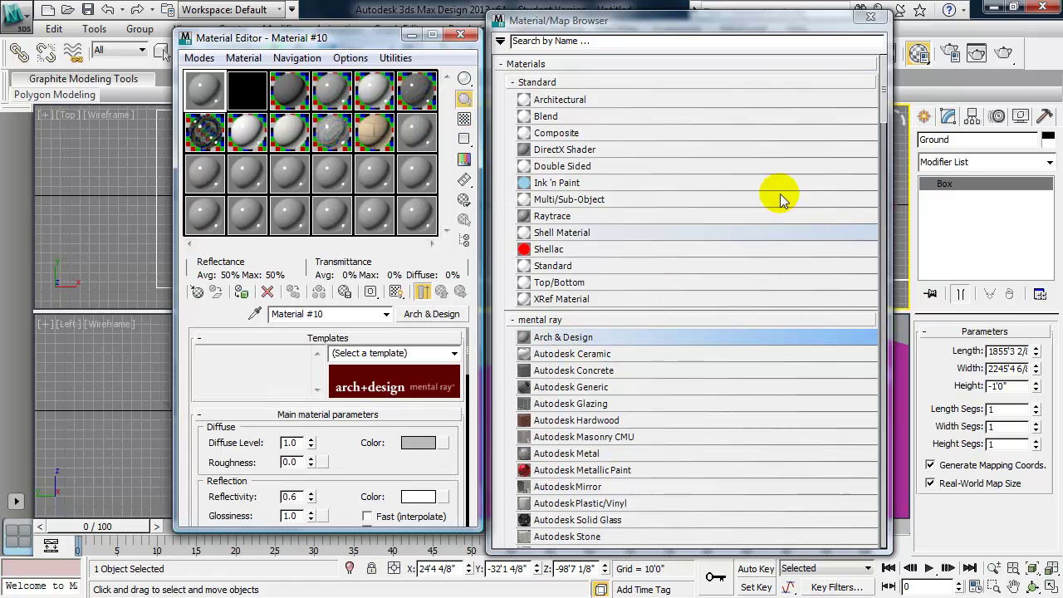
click(874, 17)
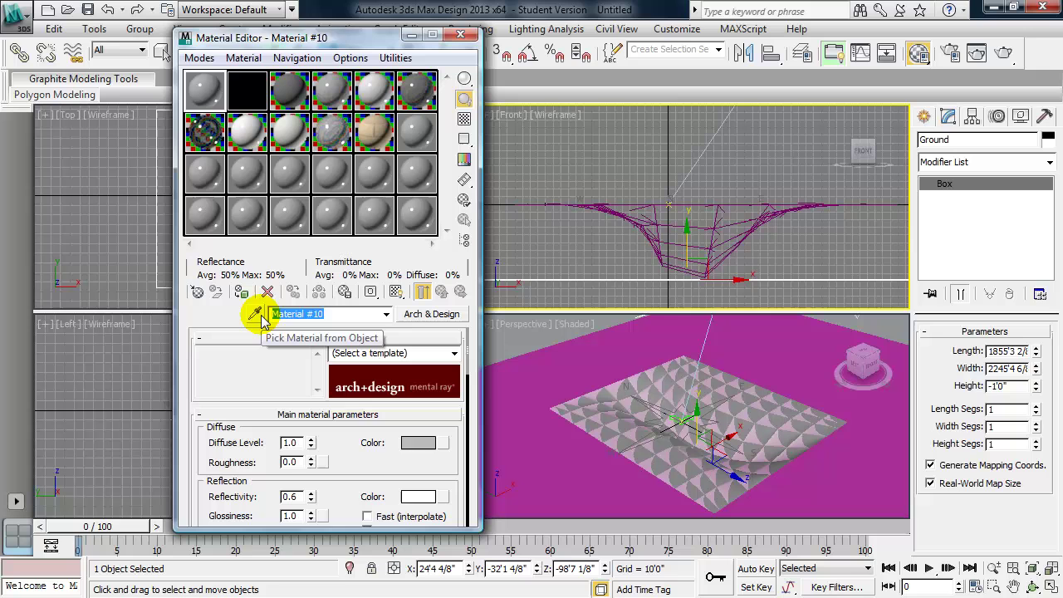
text(Ground)
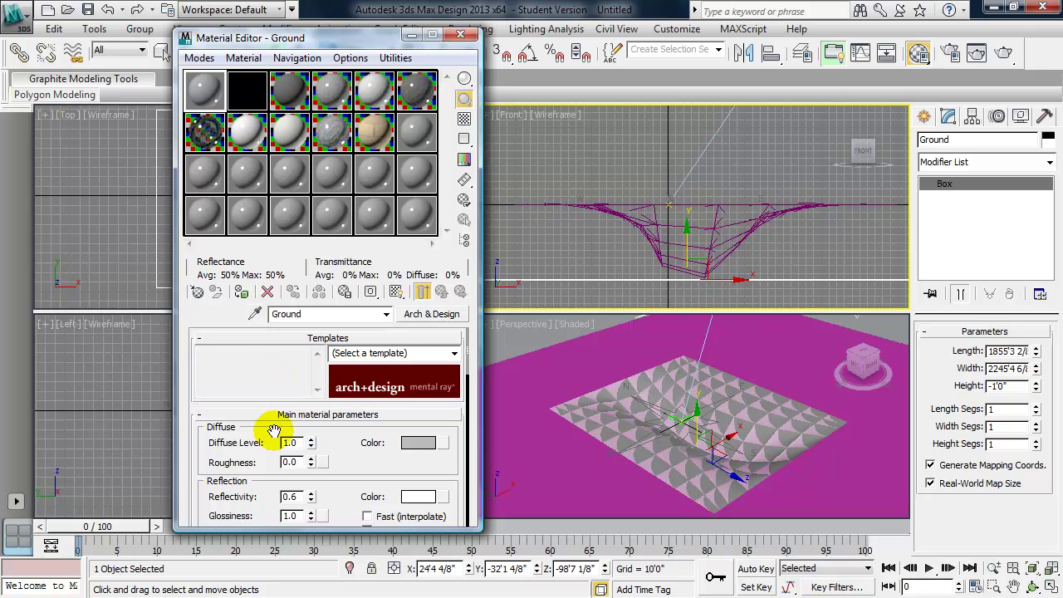
Set the Ground material's Reflectivity to 0 and Glossiness to 0
scroll(268, 443, down, 3)
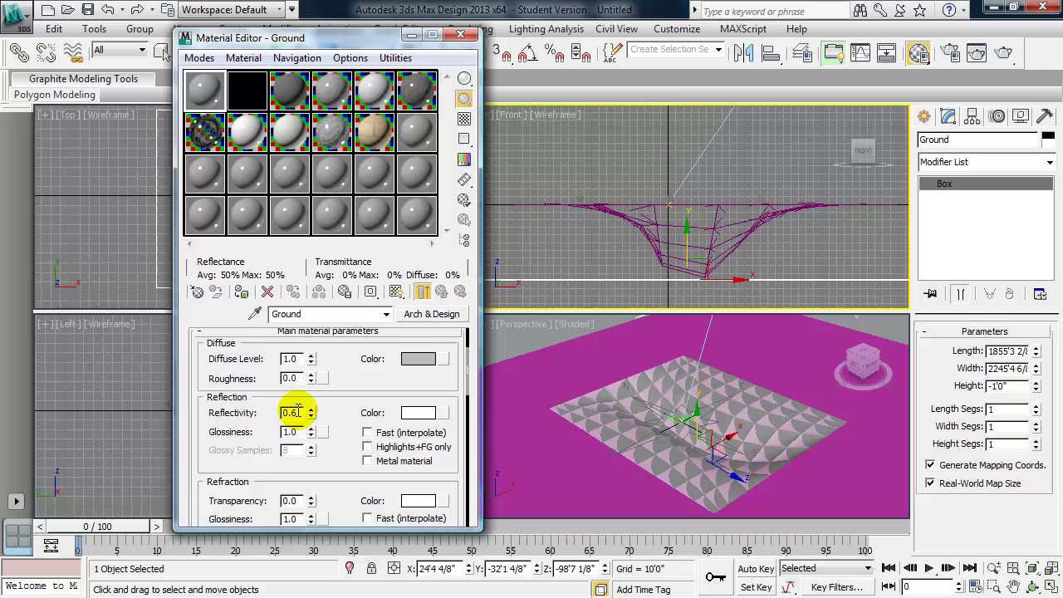
double_click(293, 413)
text(0)
double_click(299, 432)
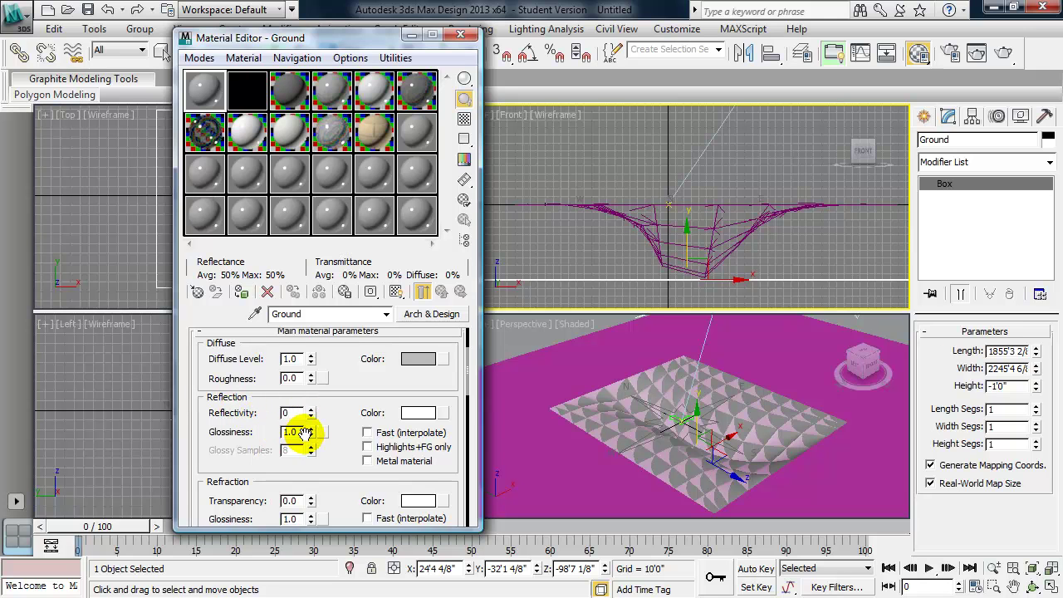
text(0)
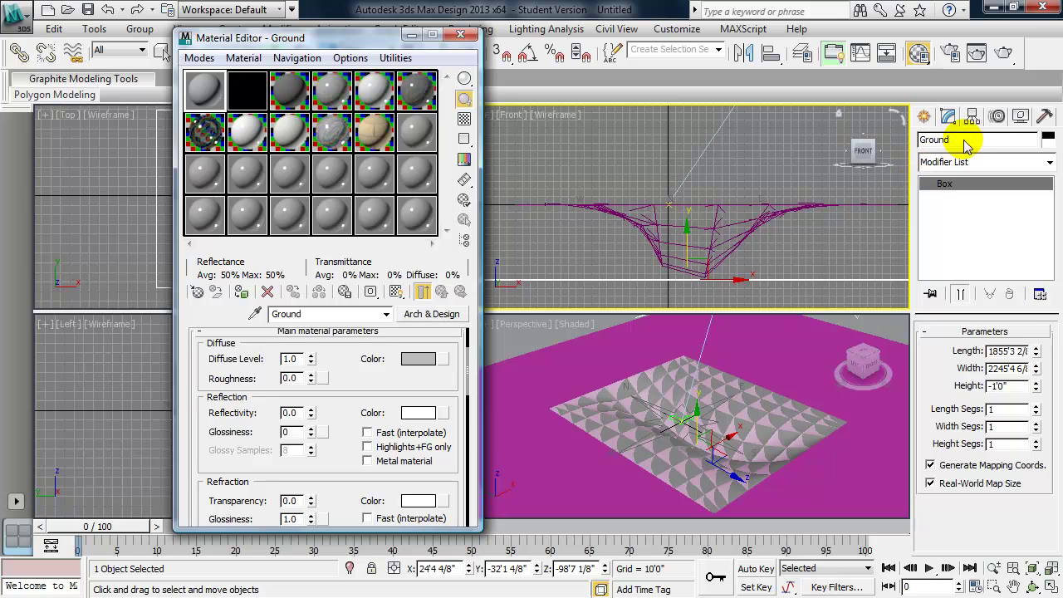
Assign the Ground material to the ground box and render the Perspective view
click(241, 294)
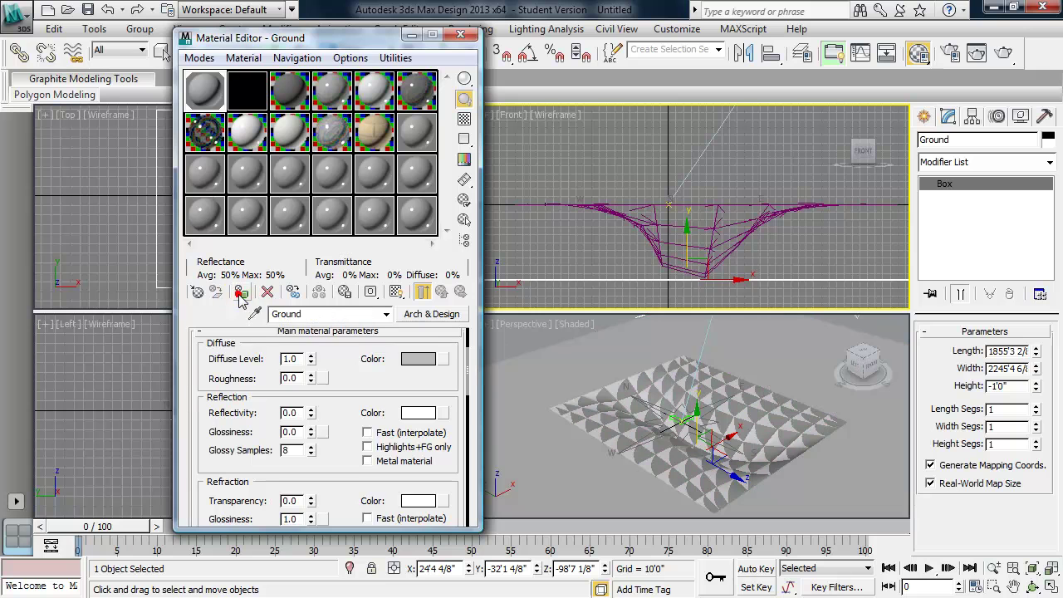
right_click(510, 354)
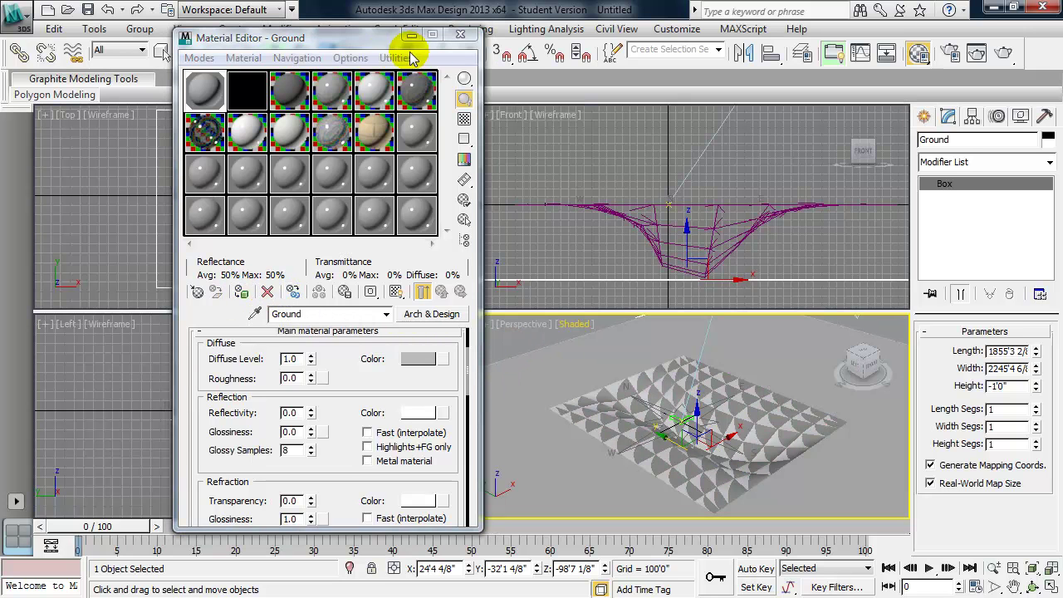
drag(379, 35, 307, 39)
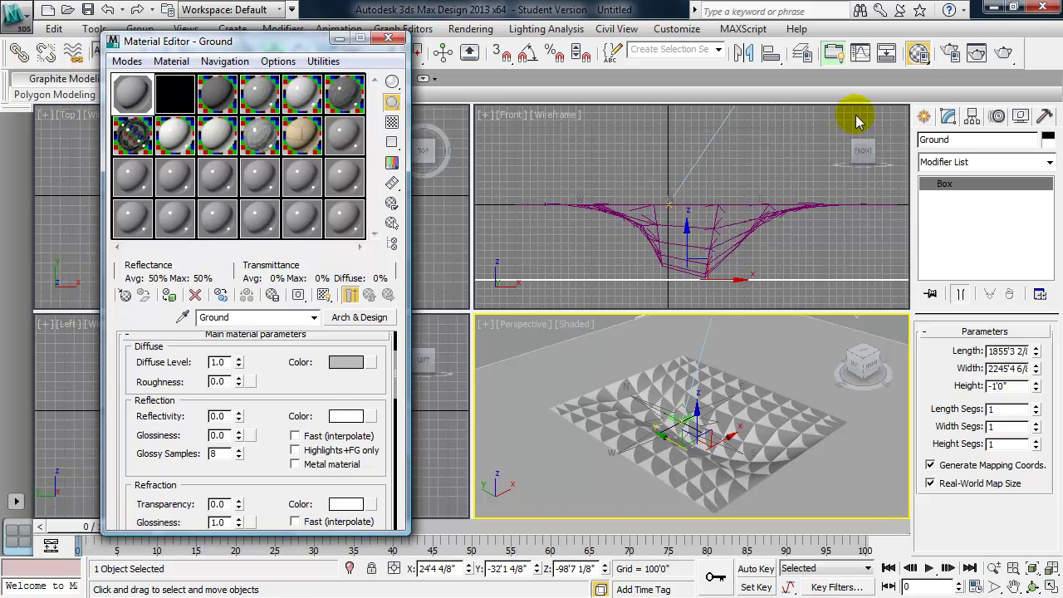
click(1003, 52)
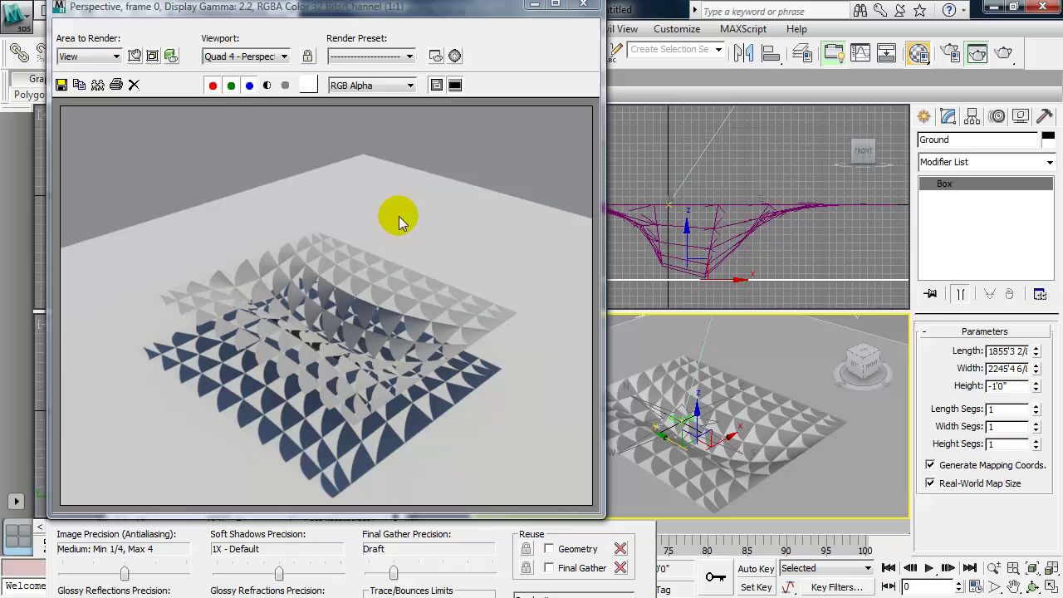
Pick the canopy's Family2 material into slot 2 and open its Glass sub-material
click(531, 9)
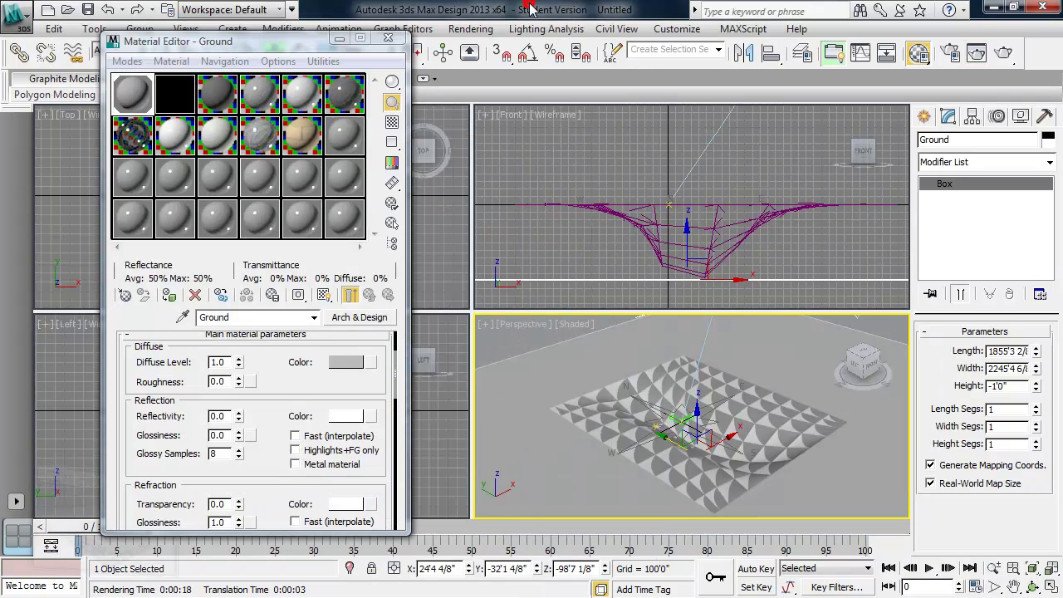
click(175, 99)
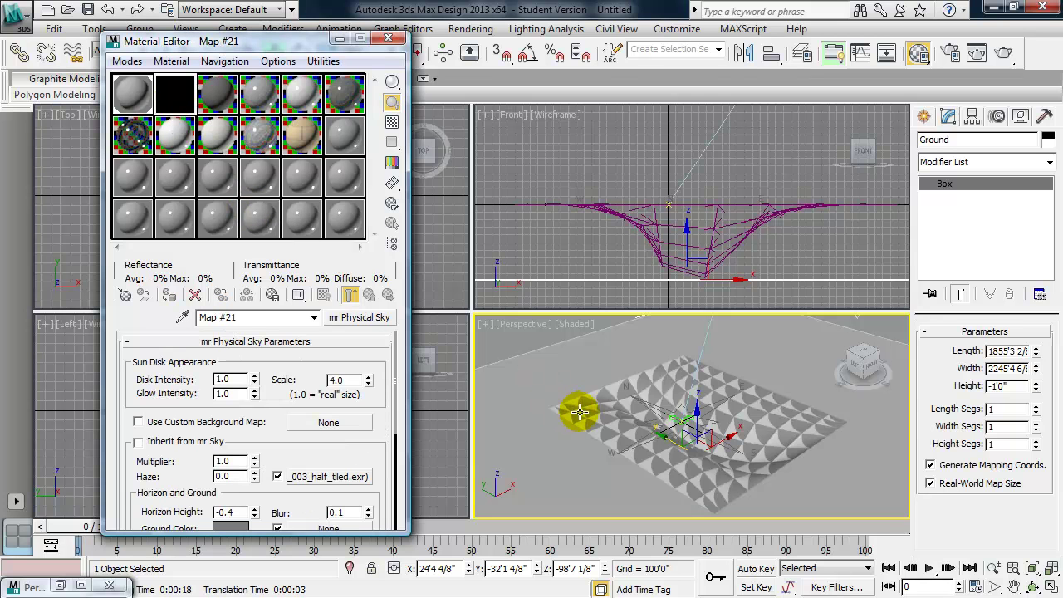
click(183, 319)
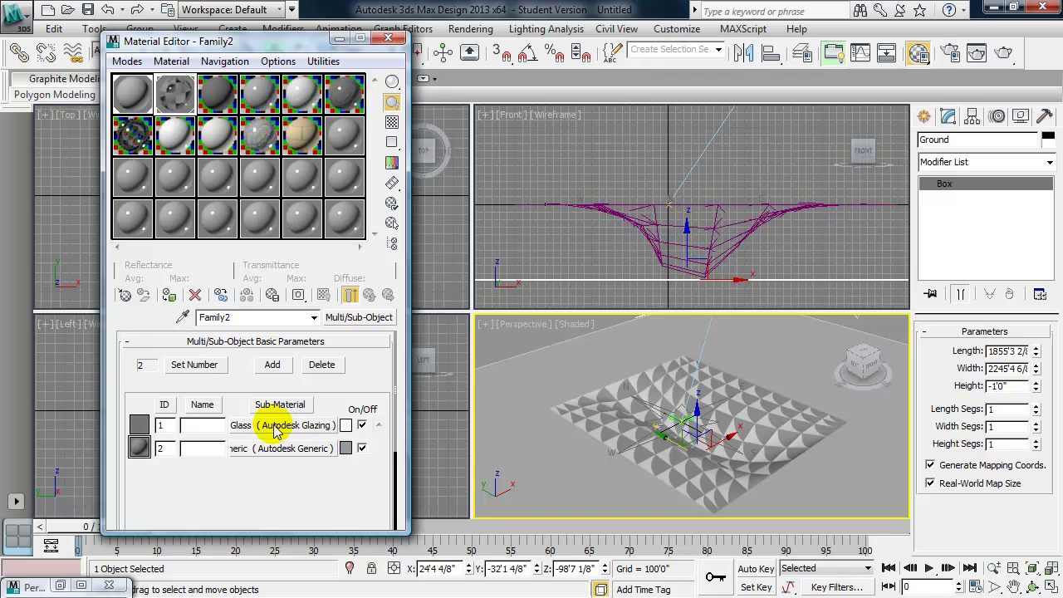
click(276, 428)
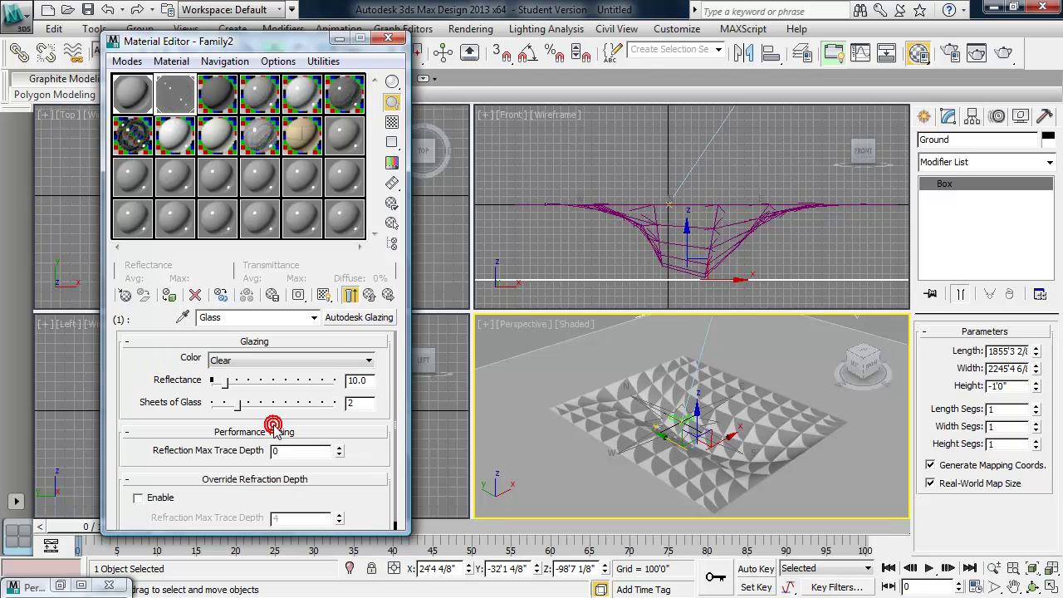
Convert Glass to an Arch & Design material using the Glass (Thin Geometry) template
click(366, 318)
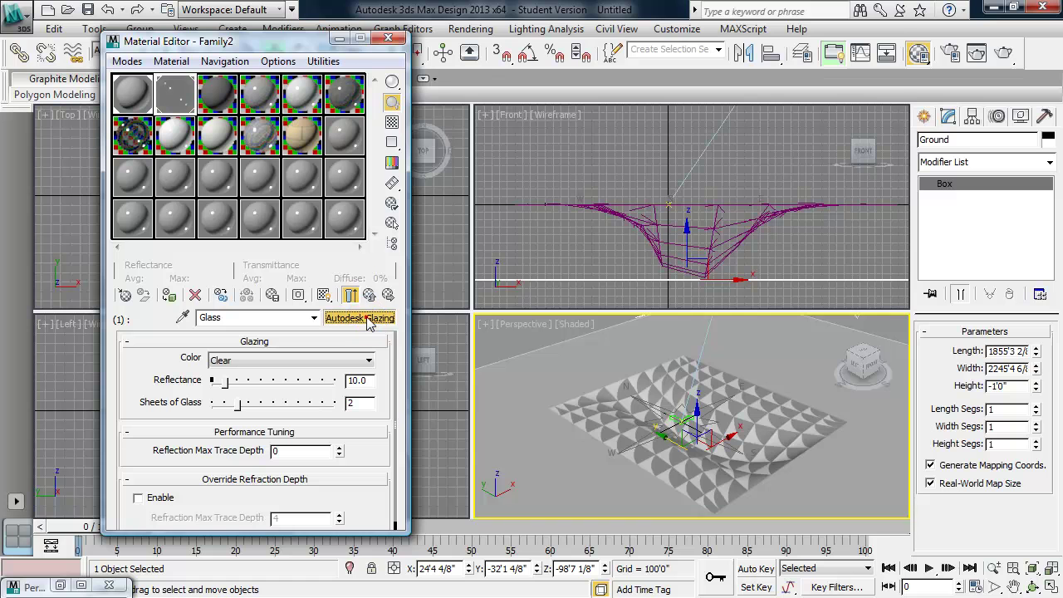
double_click(549, 341)
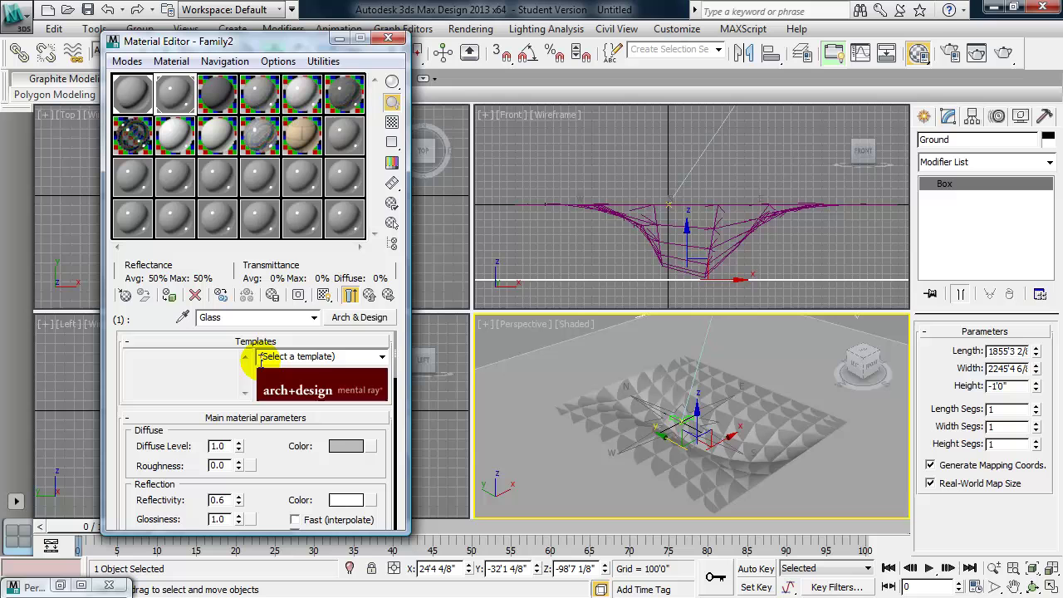
click(382, 356)
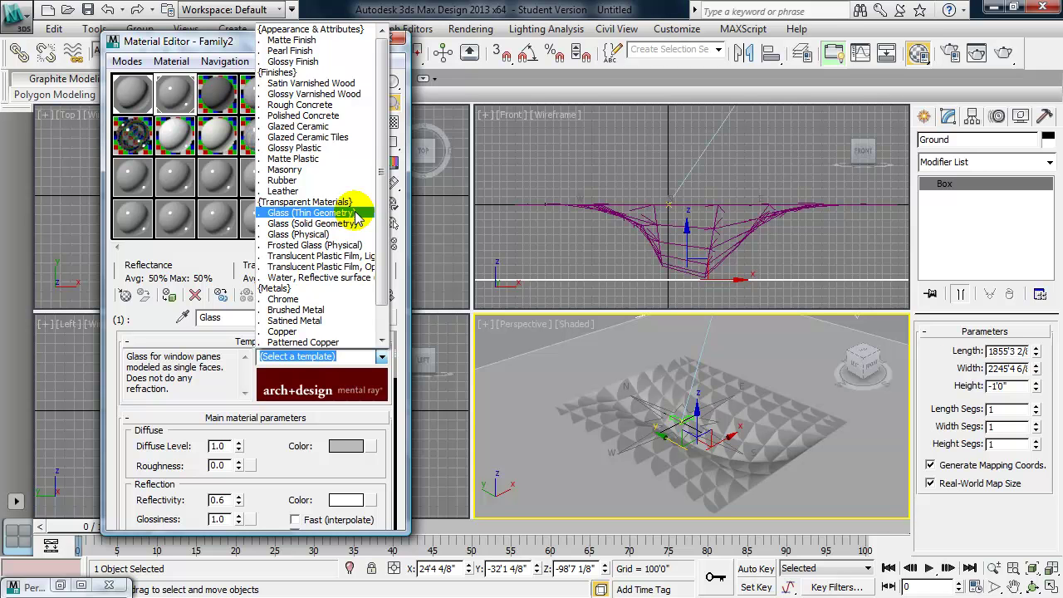
click(328, 212)
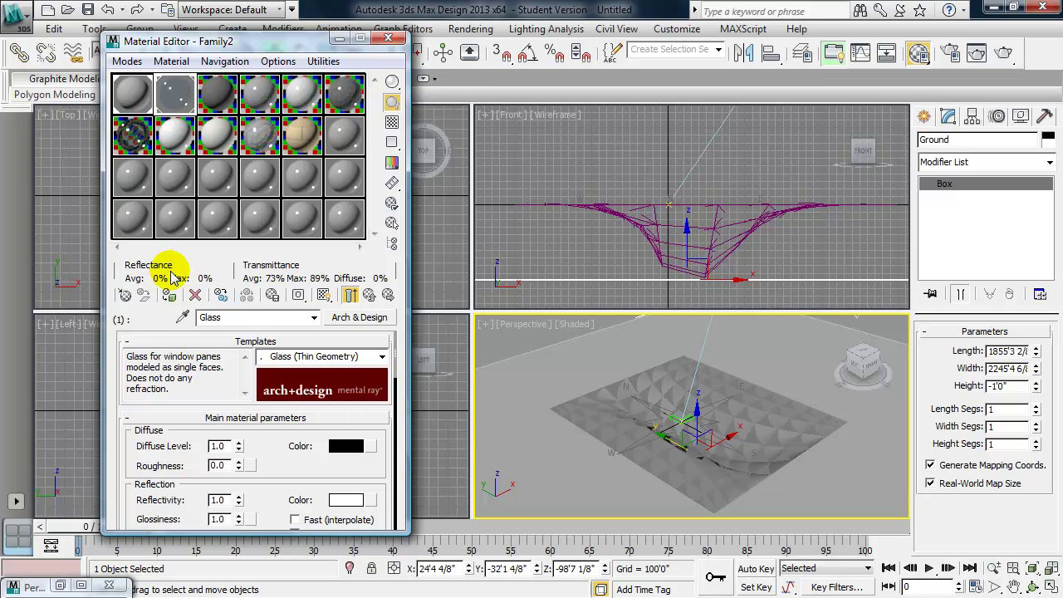
click(314, 318)
Return to Family2 and convert its Generic sub-material to Arch & Design
click(285, 333)
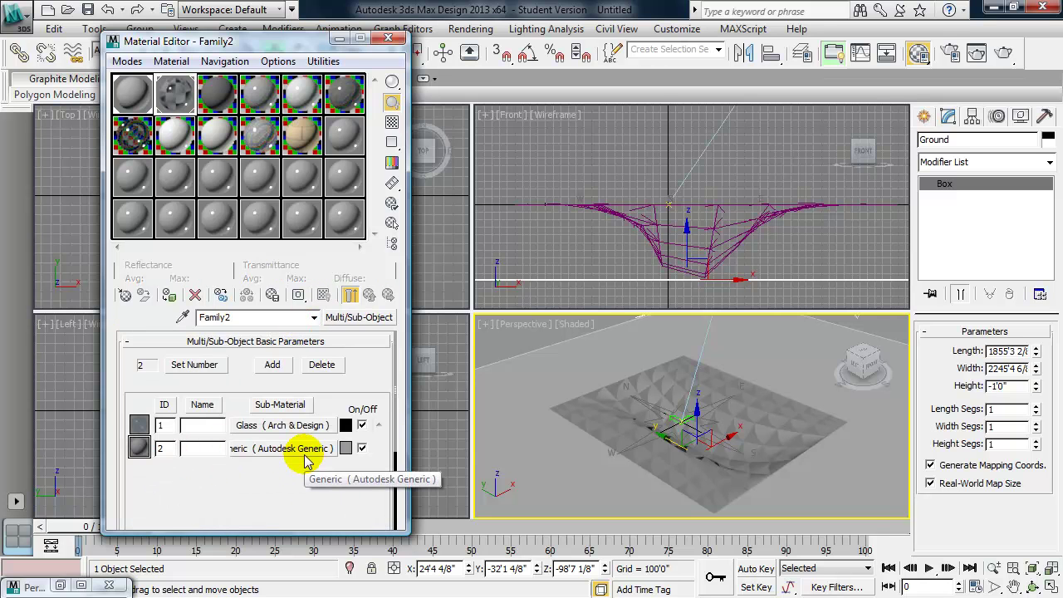
click(268, 460)
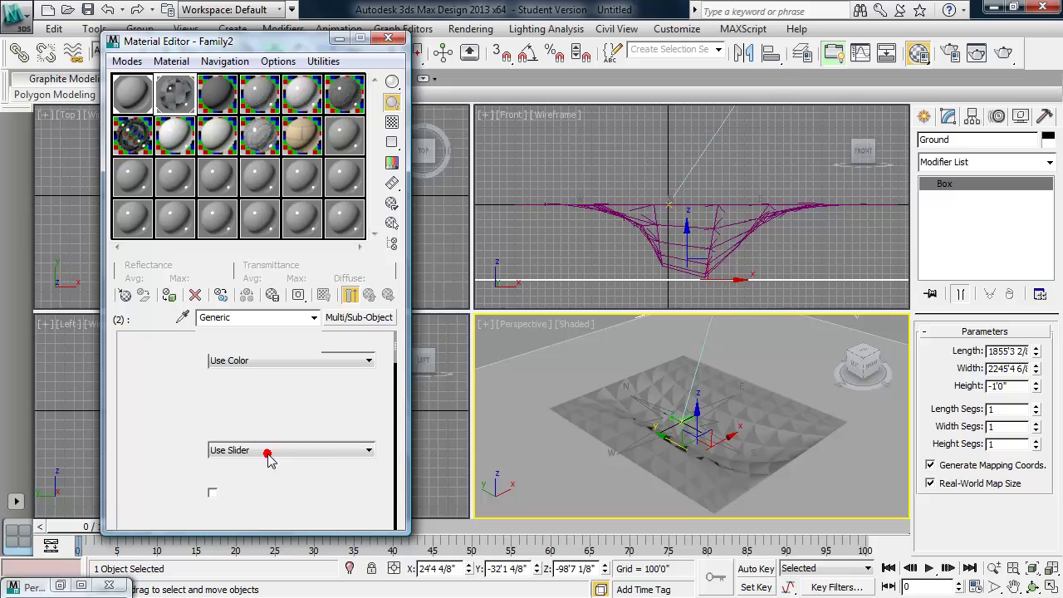
click(360, 317)
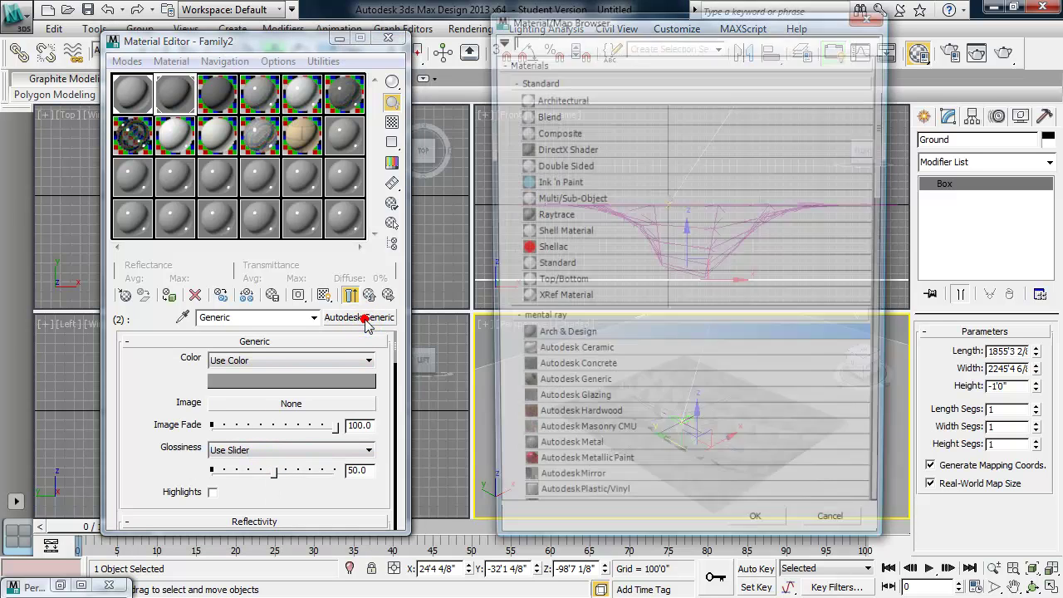
double_click(544, 337)
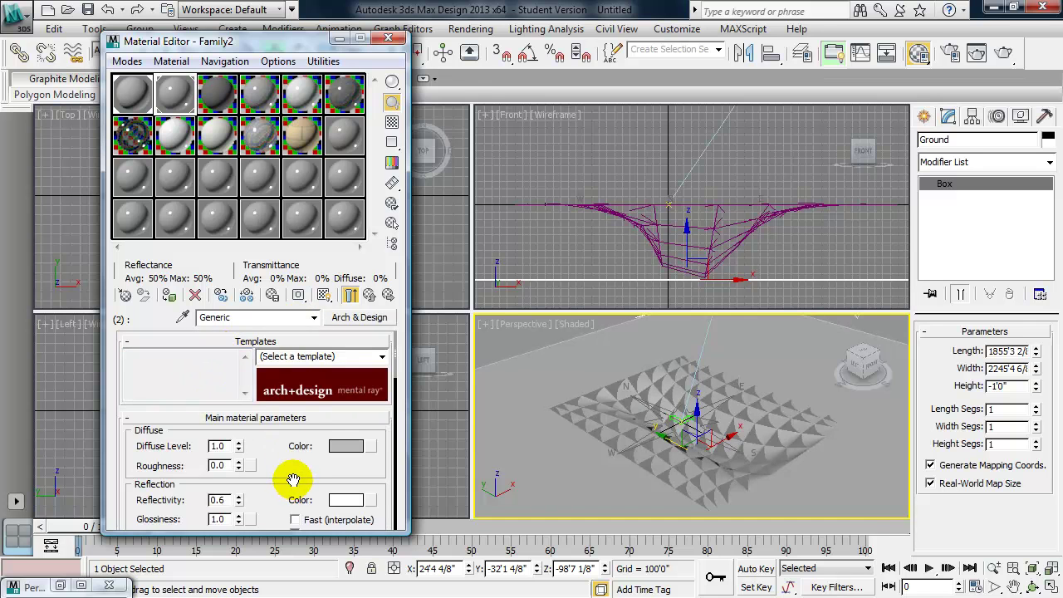
drag(293, 474, 295, 386)
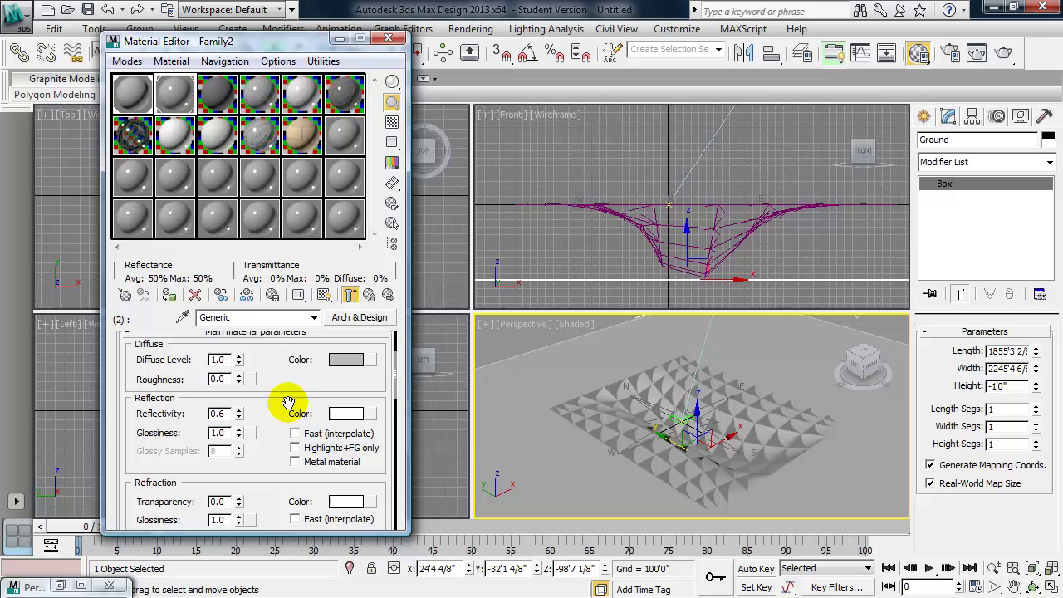
Enable Metal material and set Glossiness 0.5 and Reflectivity 0.5 for Generic
click(295, 464)
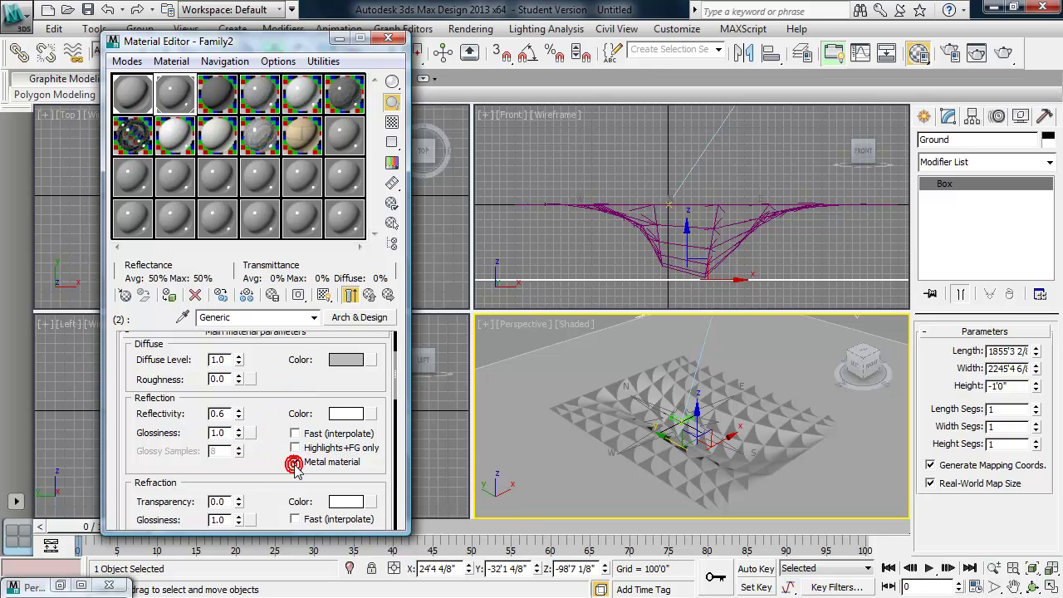
click(211, 432)
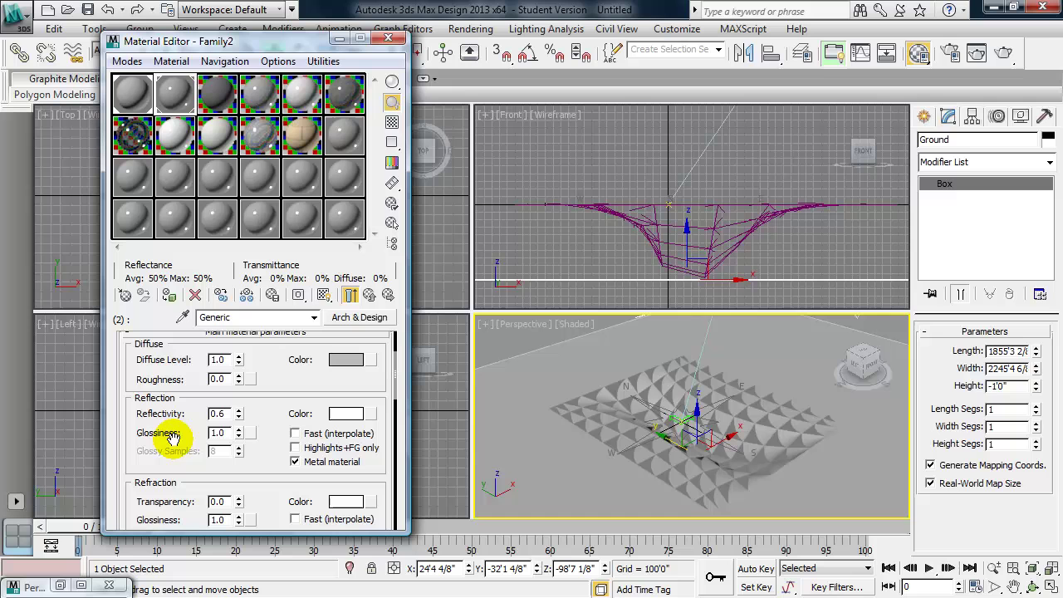
double_click(217, 433)
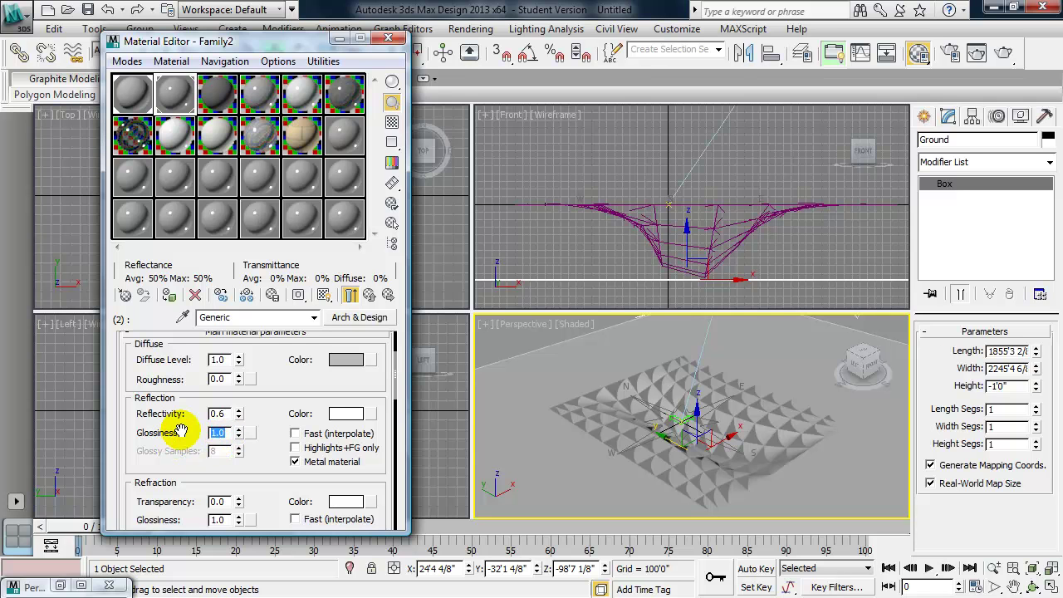
text(0.5)
double_click(217, 413)
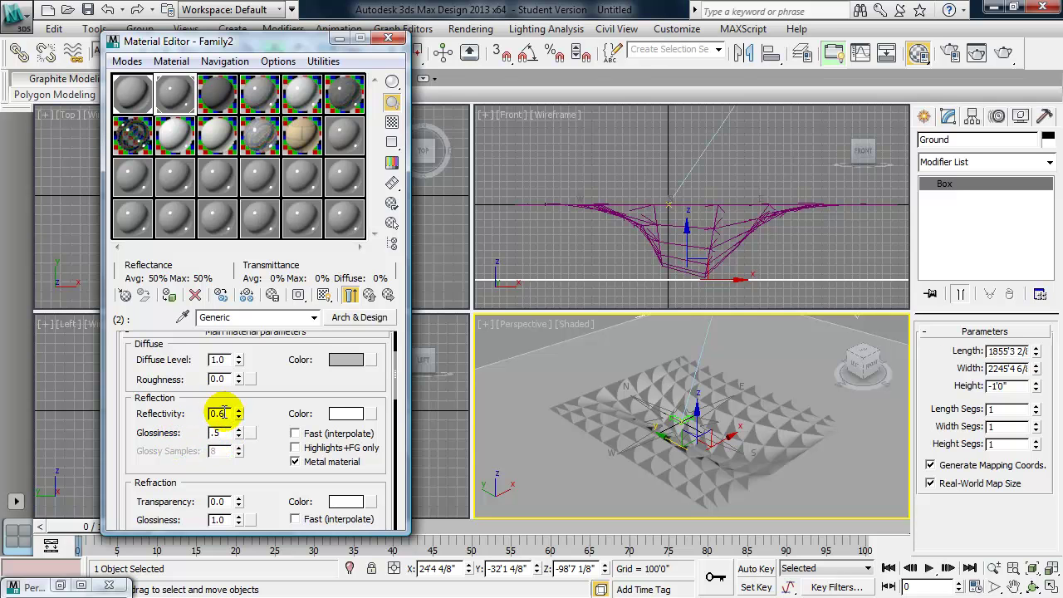
text(.5)
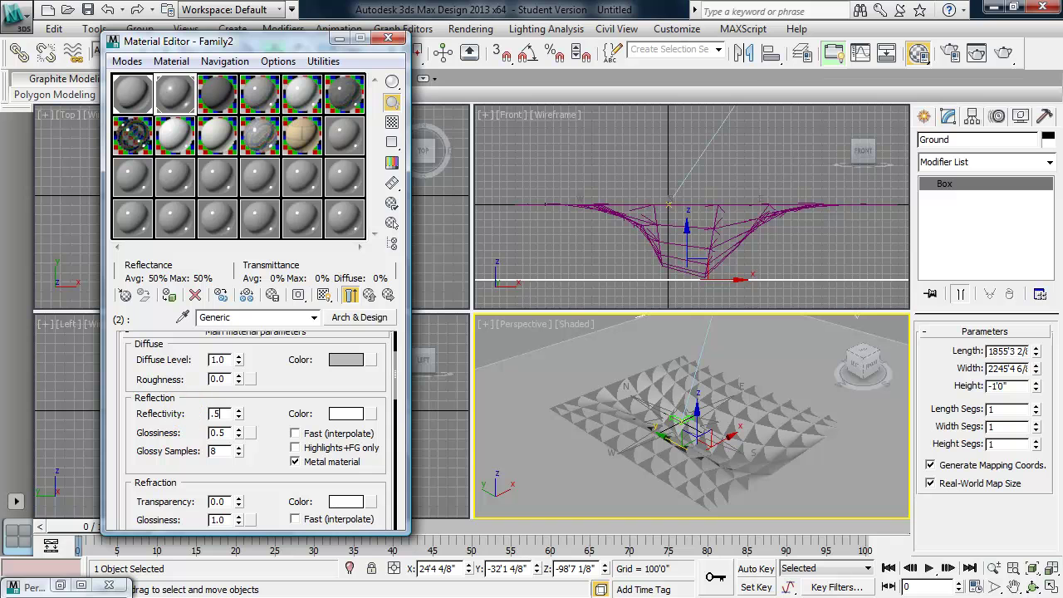
key(Return)
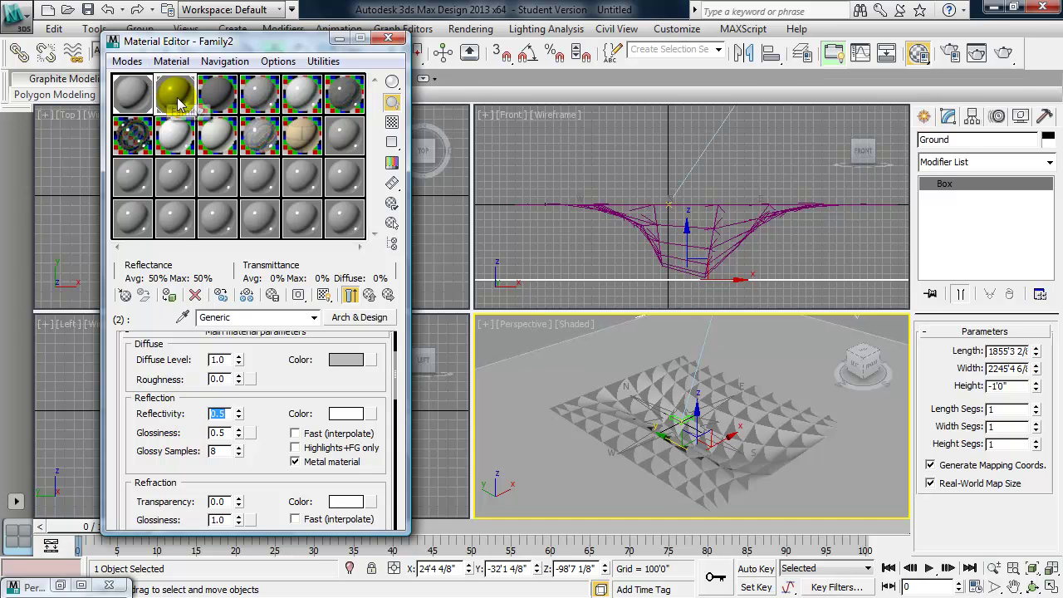
Open a large preview of the Generic sample and raise its Reflectivity to 0.8
double_click(177, 98)
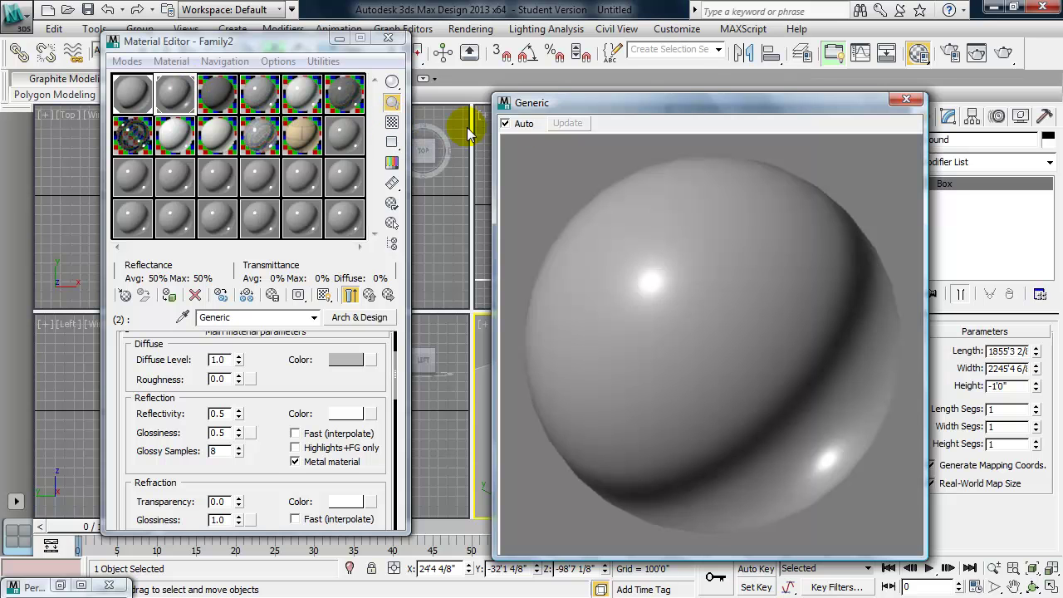
drag(601, 104, 554, 64)
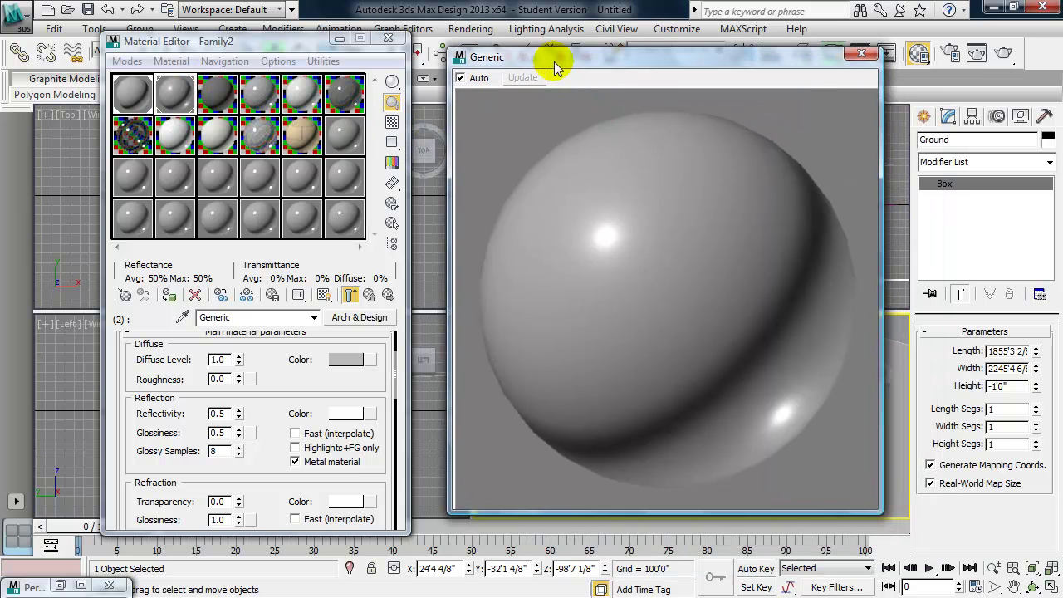
click(397, 126)
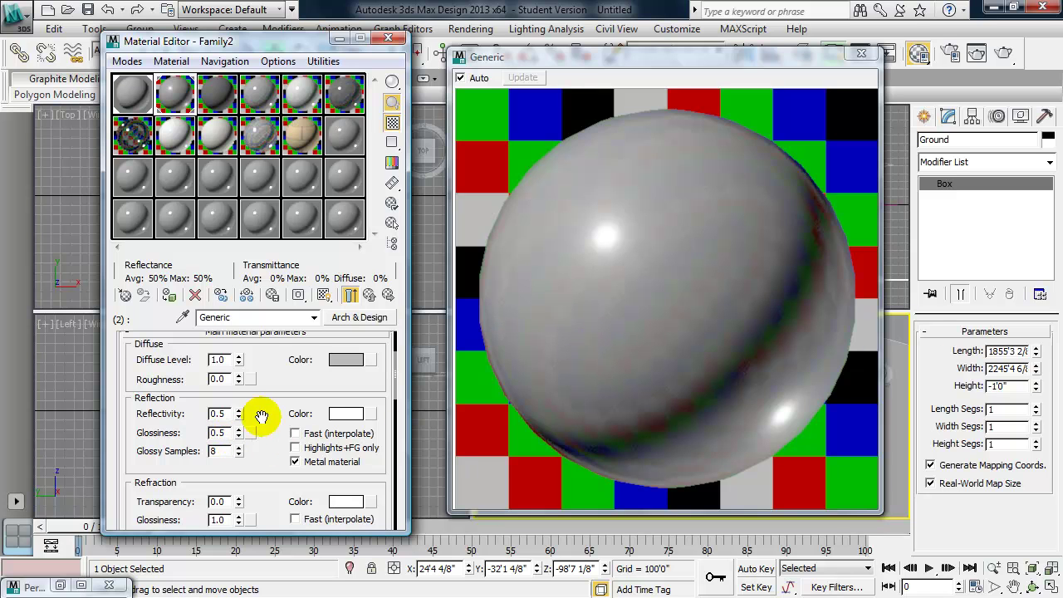
double_click(217, 432)
click(229, 417)
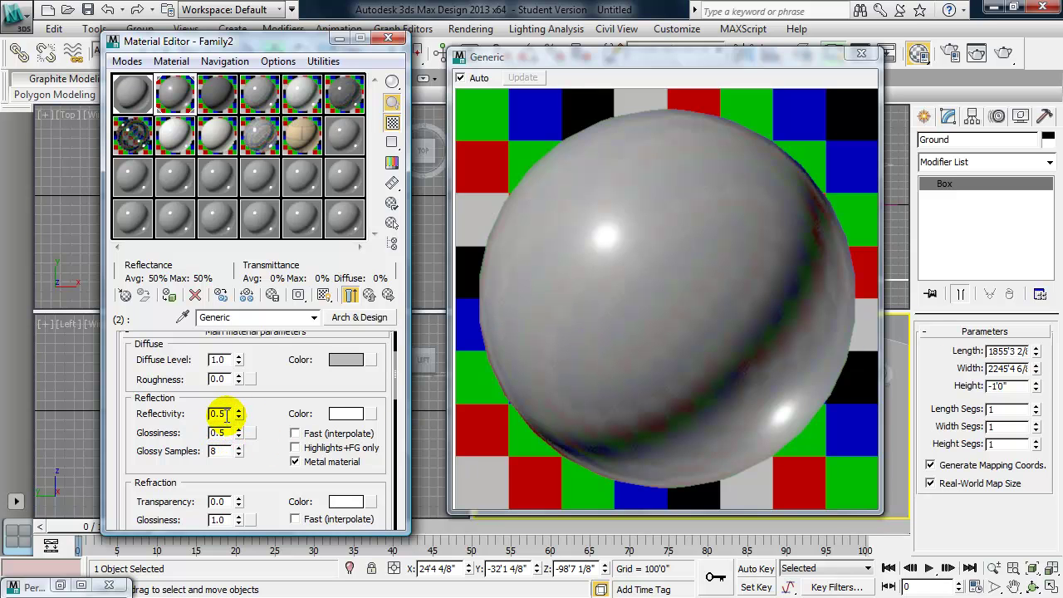
double_click(221, 415)
text(0.8)
key(Return)
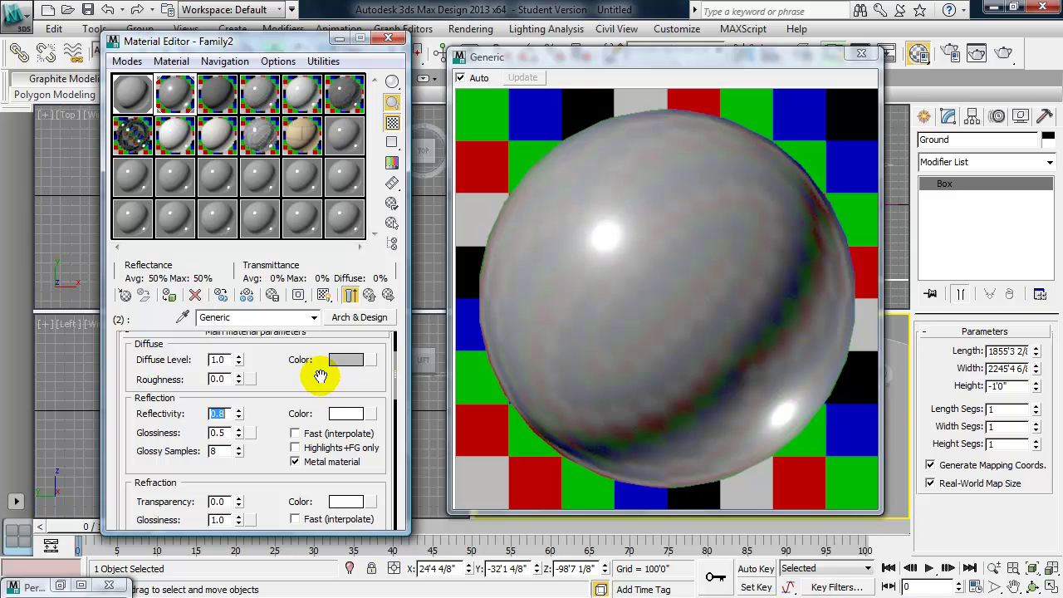
Set the Generic diffuse colour to a light grey of 0.867
click(345, 360)
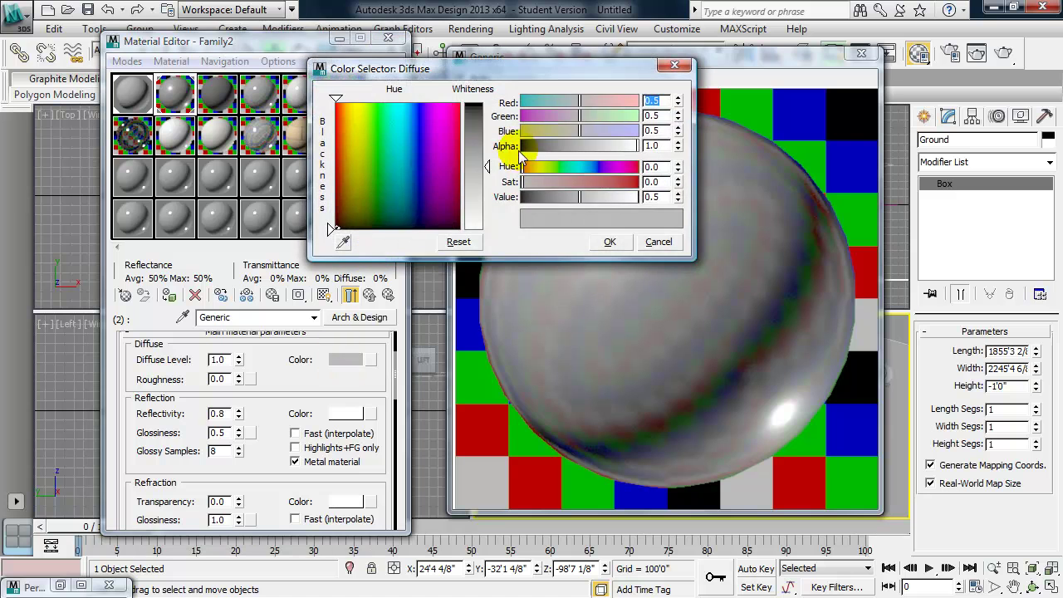
drag(487, 166, 487, 214)
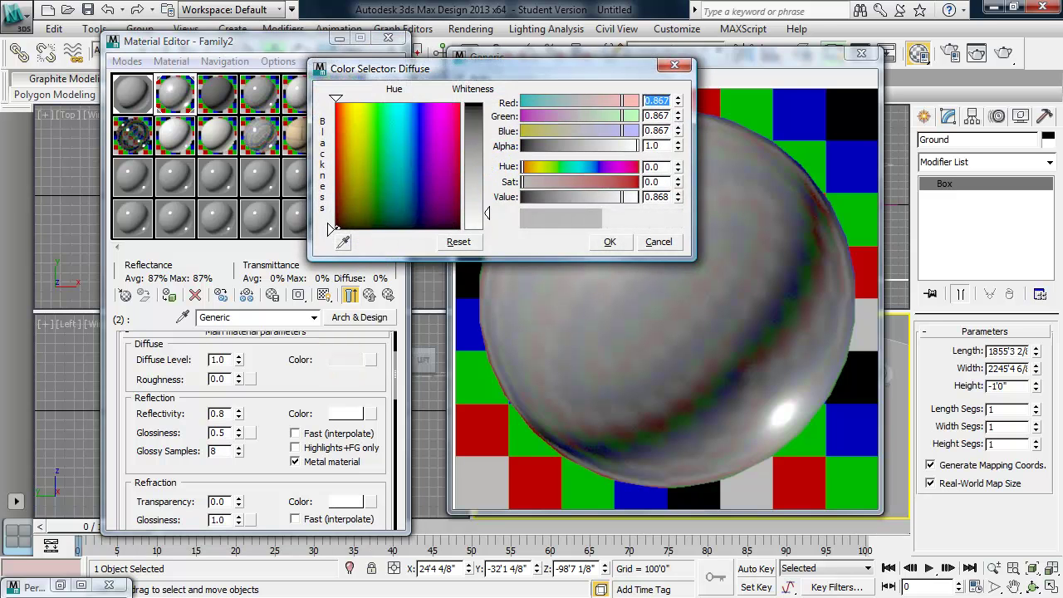
click(611, 243)
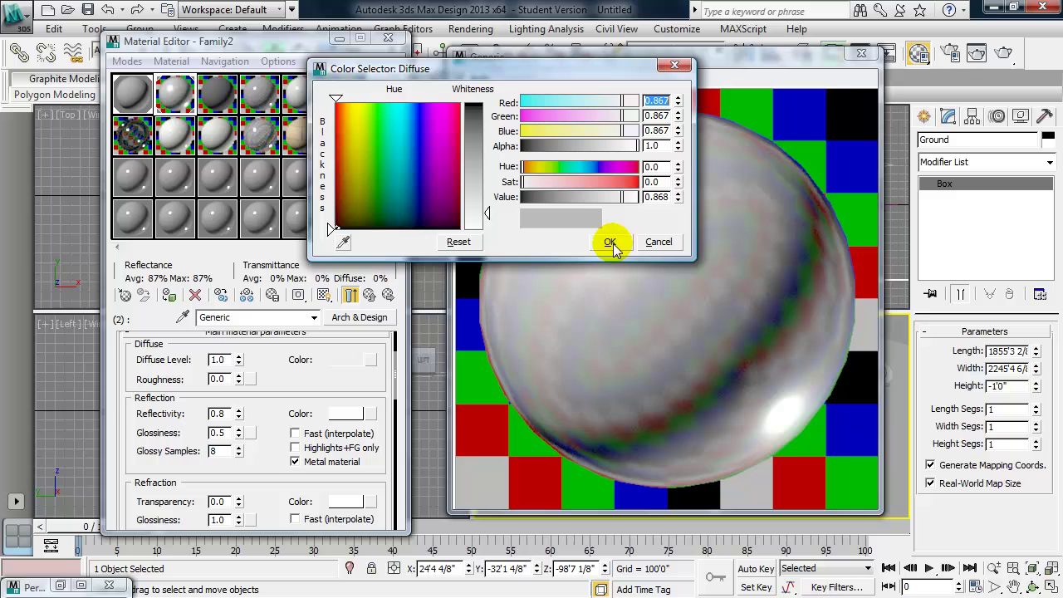
click(613, 241)
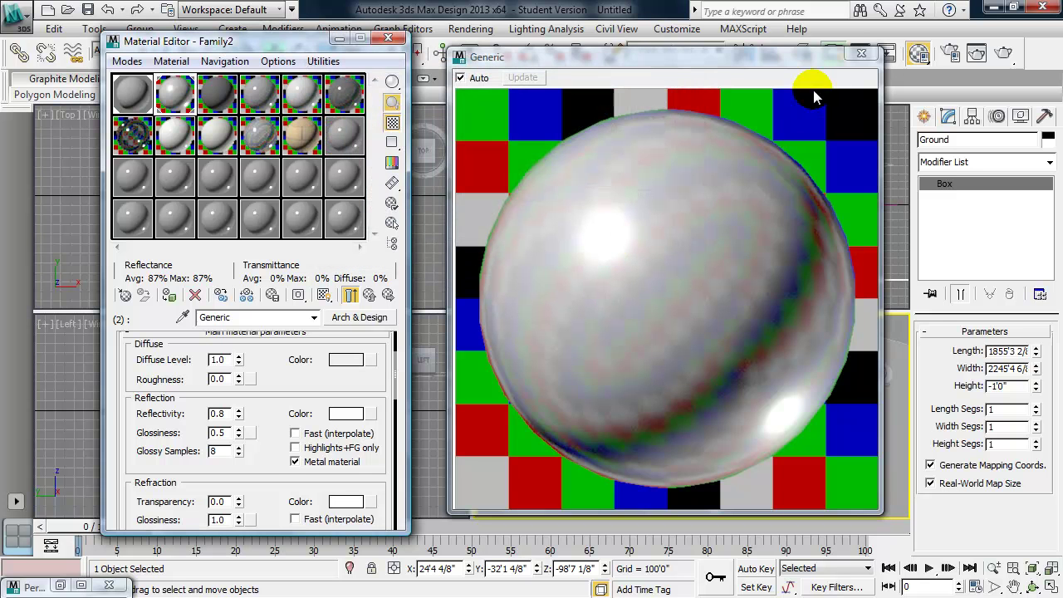
Close the enlarged preview and return from Generic to the Family2 Multi/Sub-Object material
click(862, 55)
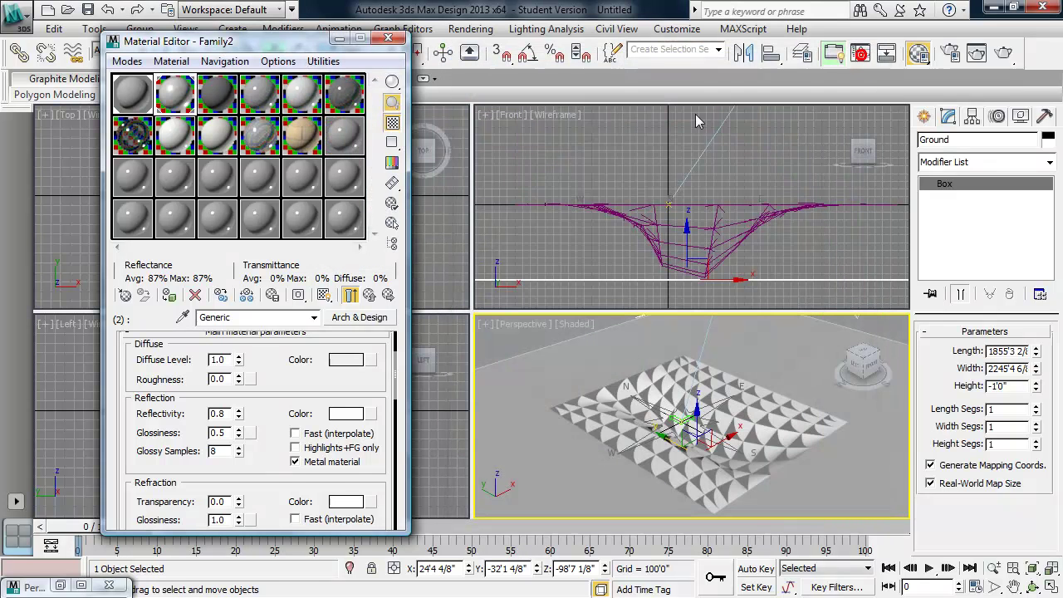
click(314, 320)
click(313, 320)
click(280, 333)
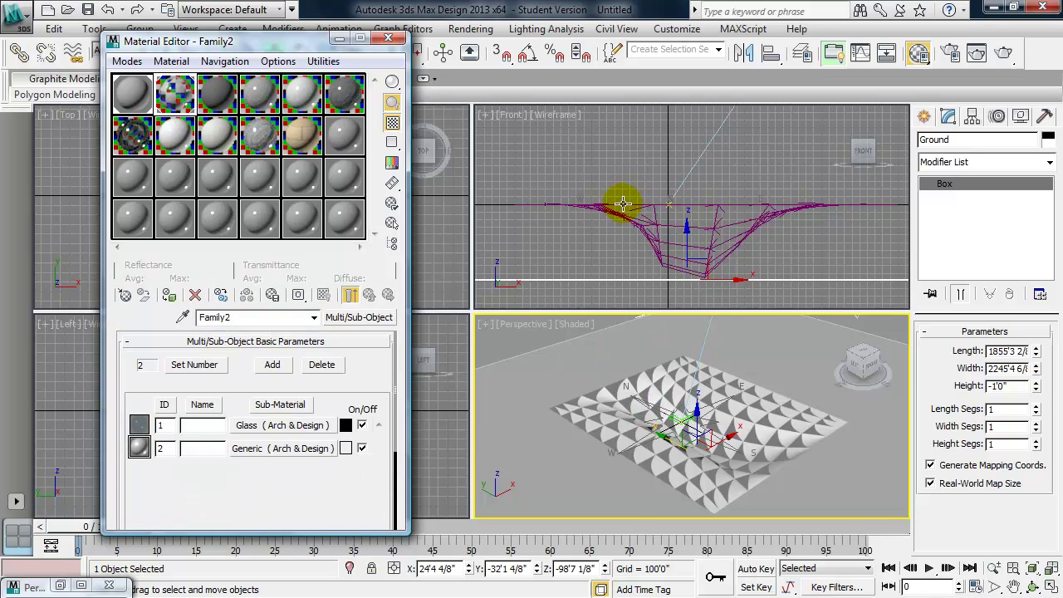
Clone the last render, set both frame windows side by side, and re-render with Shift+Q
click(977, 55)
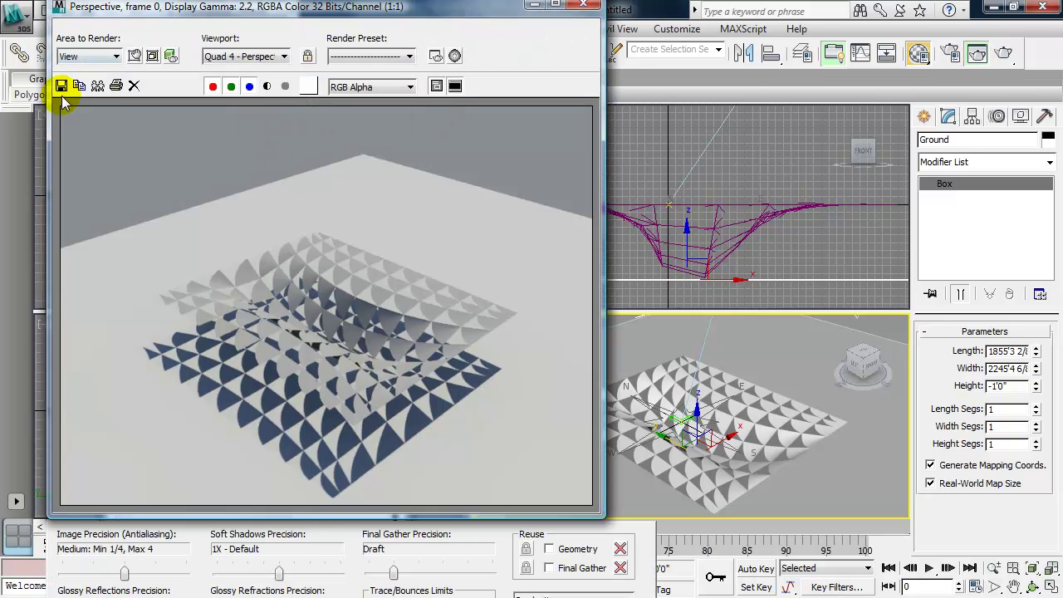
click(97, 85)
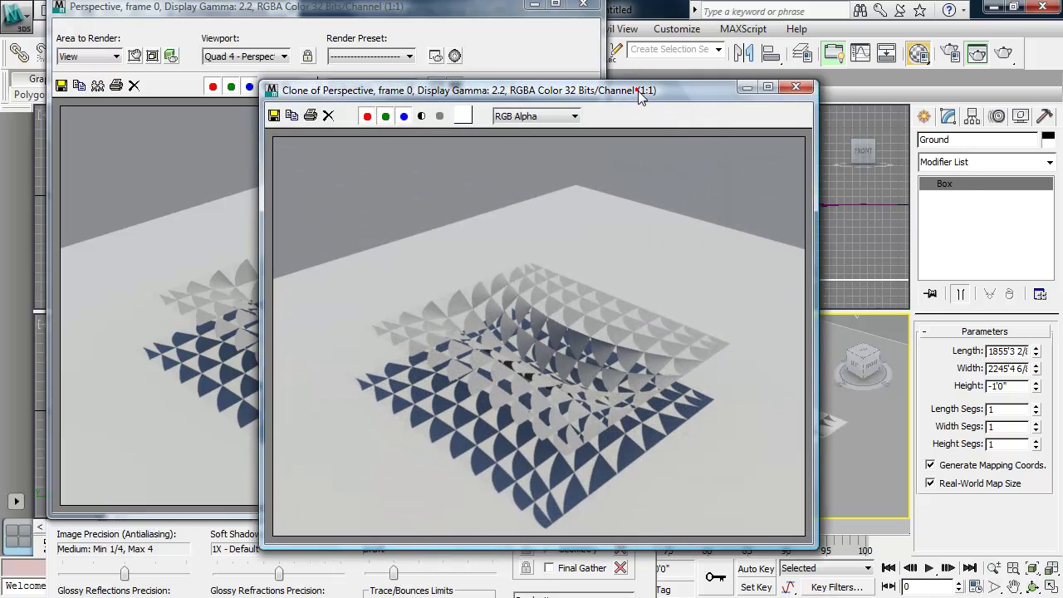
drag(638, 91, 881, 53)
click(467, 15)
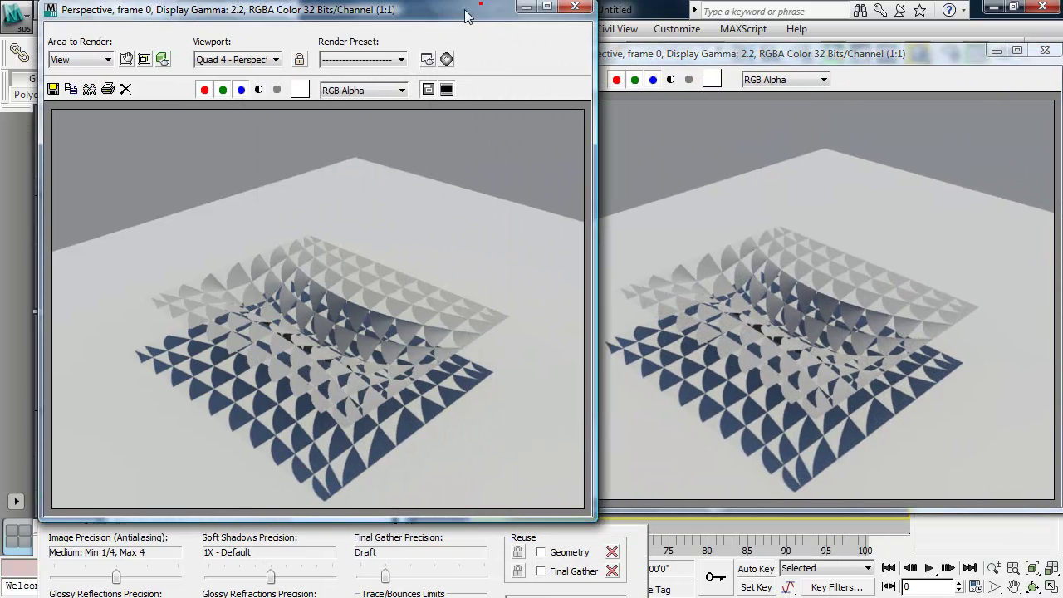
drag(467, 15, 446, 7)
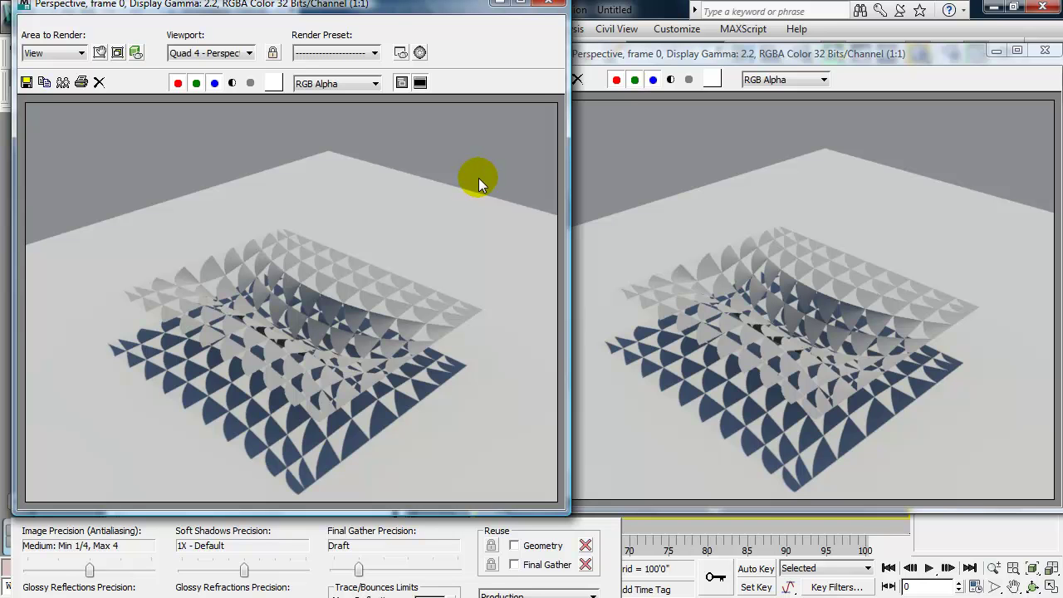
key(shift+q)
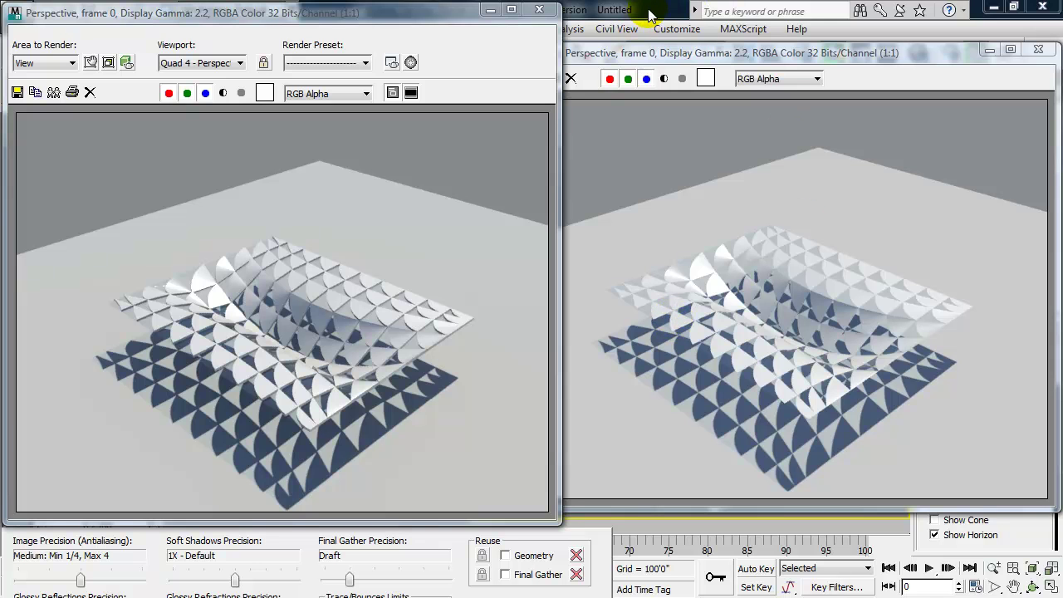
In the Generic sub-material's Special Effects, enable Round Corners with Fillet Radius 5
key(m)
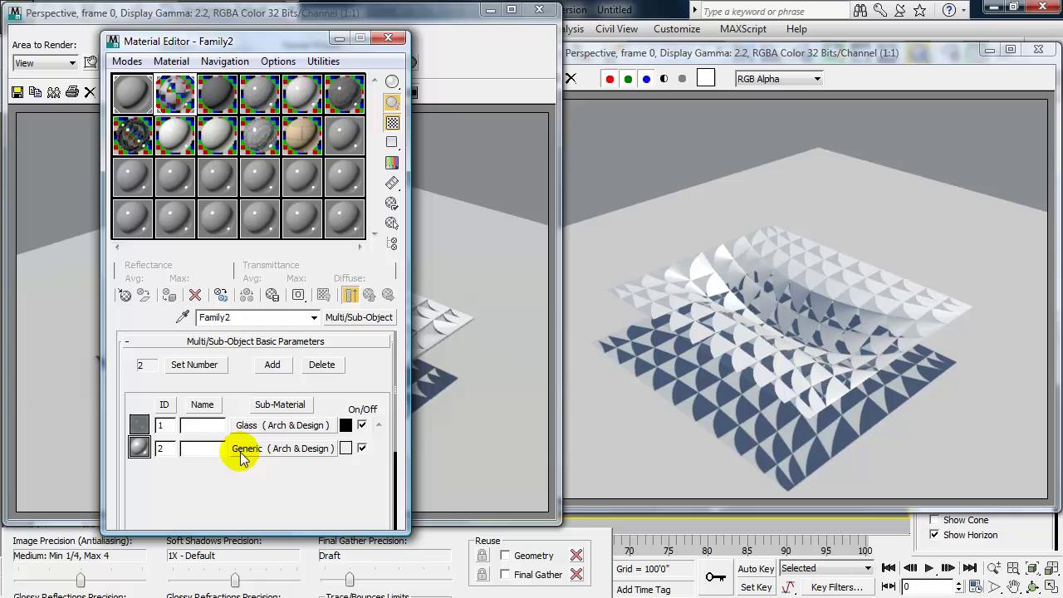
click(246, 451)
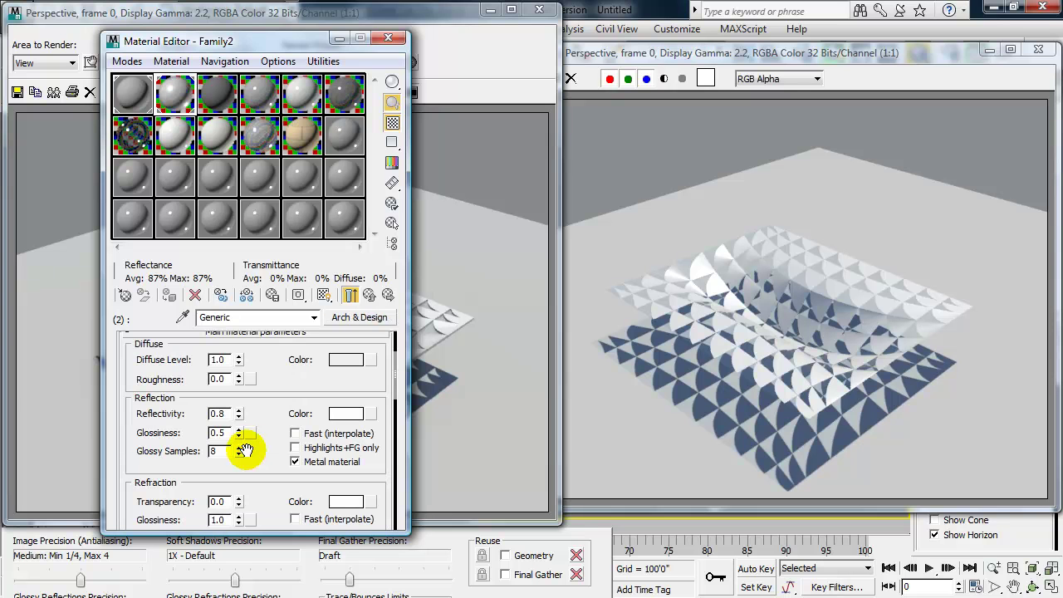
drag(399, 372, 388, 470)
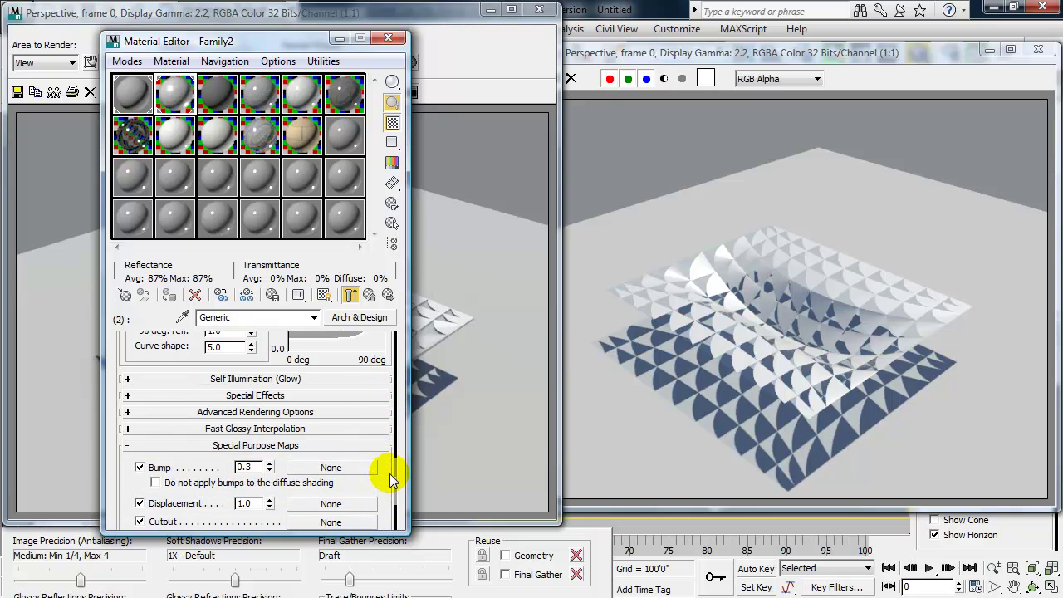
click(128, 395)
drag(184, 527, 185, 584)
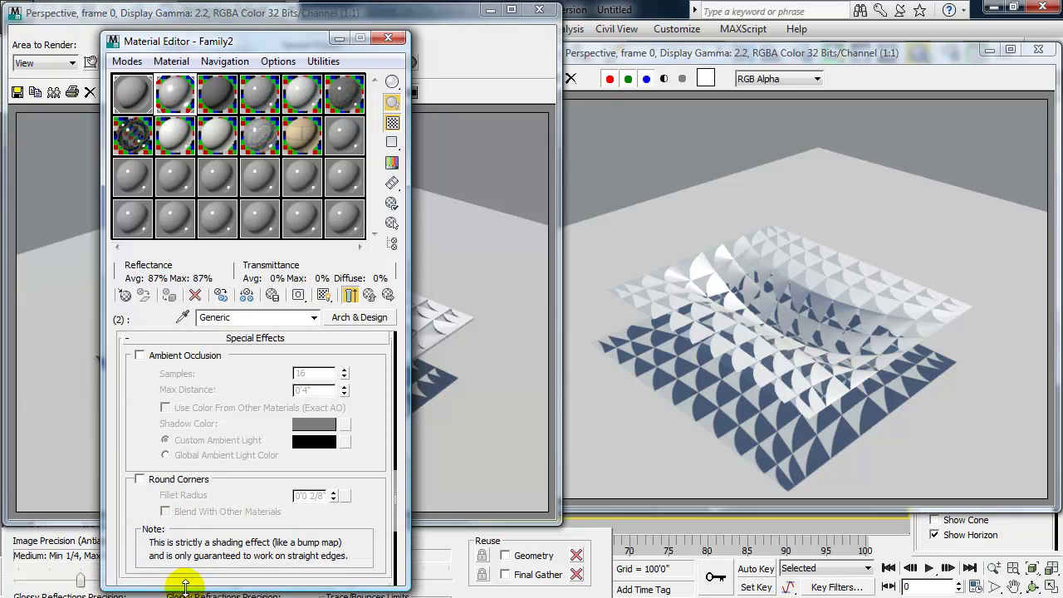
click(141, 480)
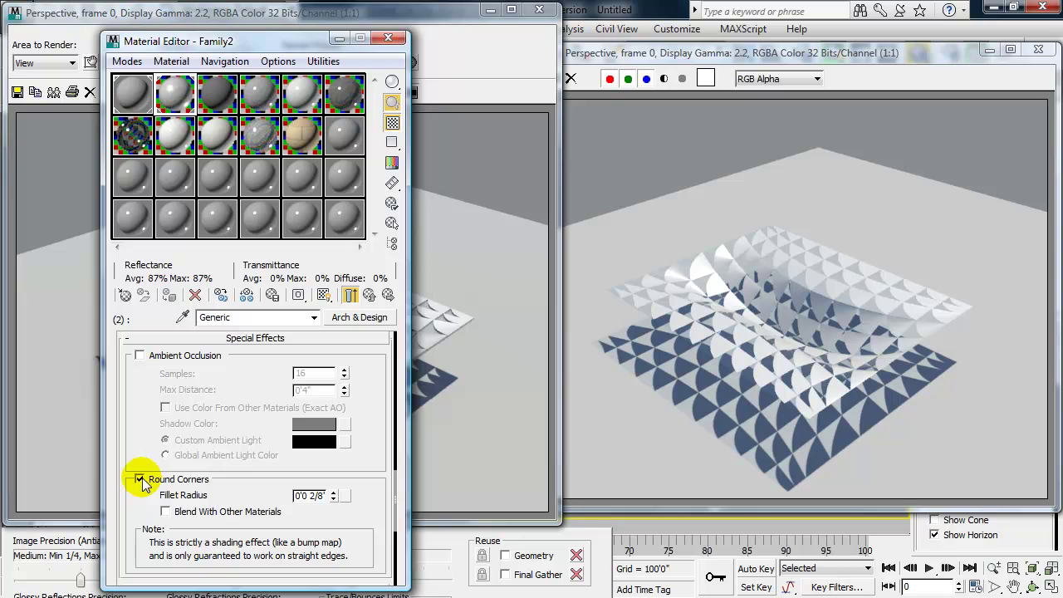
double_click(295, 495)
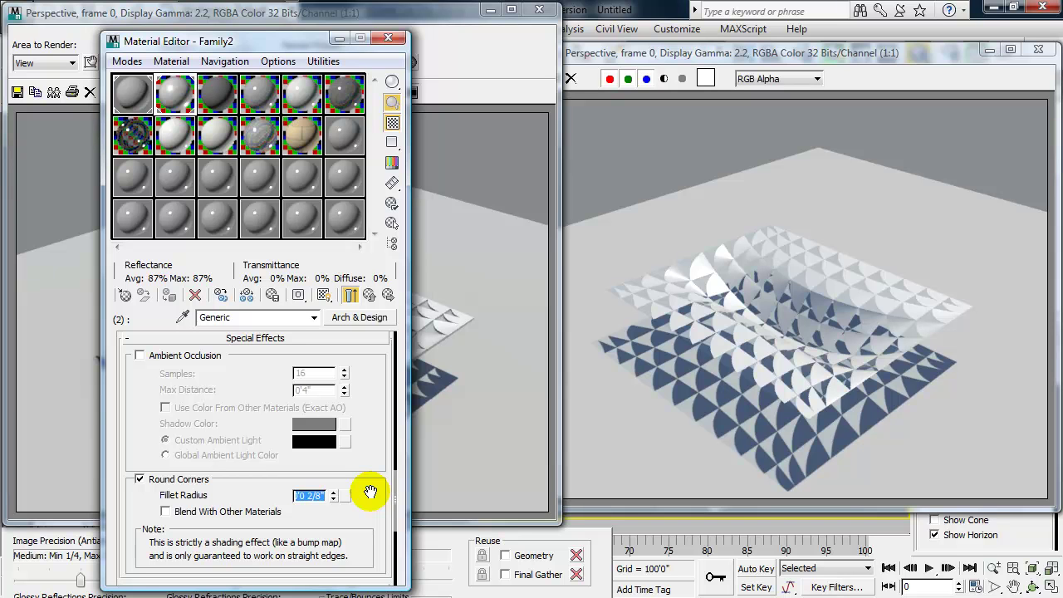
text(5'0)
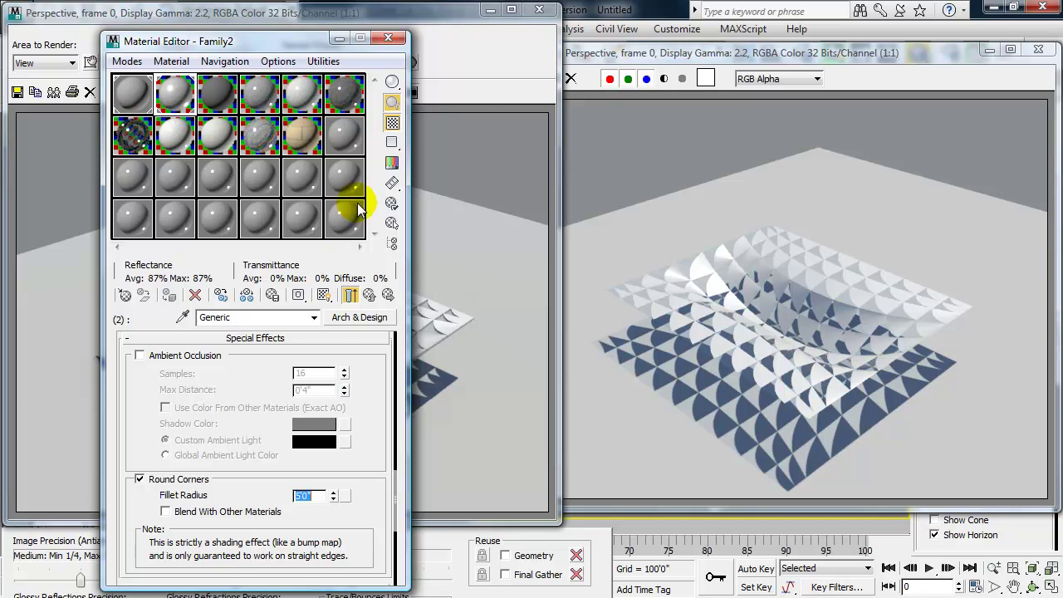
Minimize the Material Editor, clone the earlier render to the right, and re-render the rounded-corner canopy
click(338, 39)
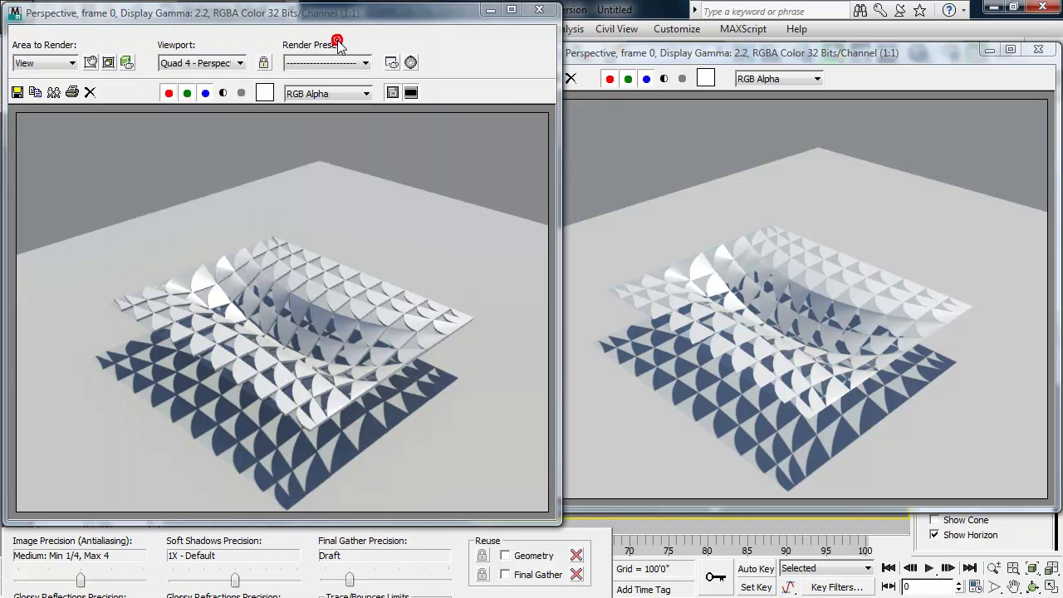
click(53, 92)
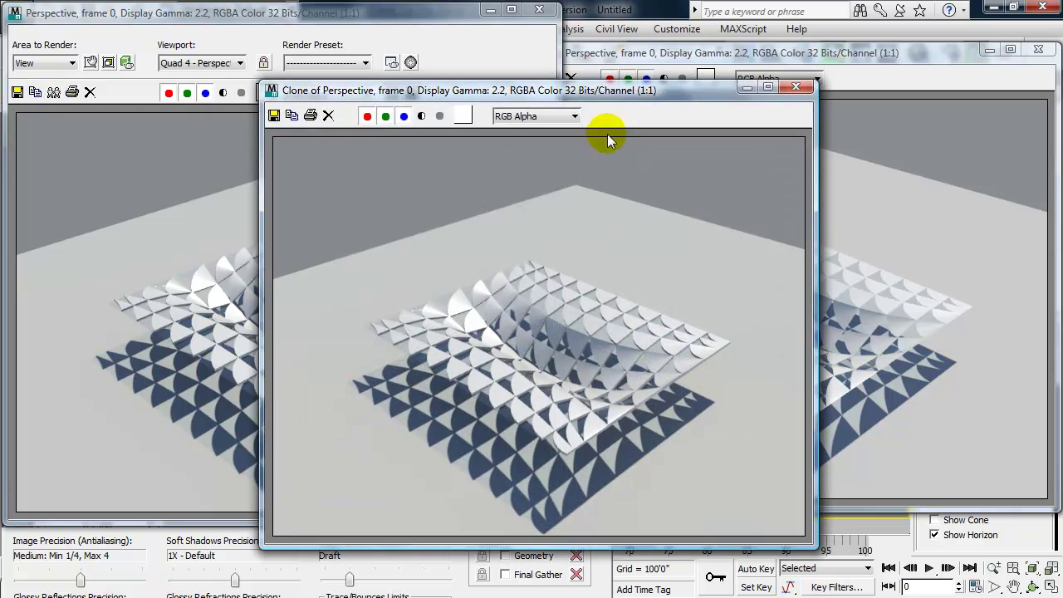
drag(584, 96, 847, 53)
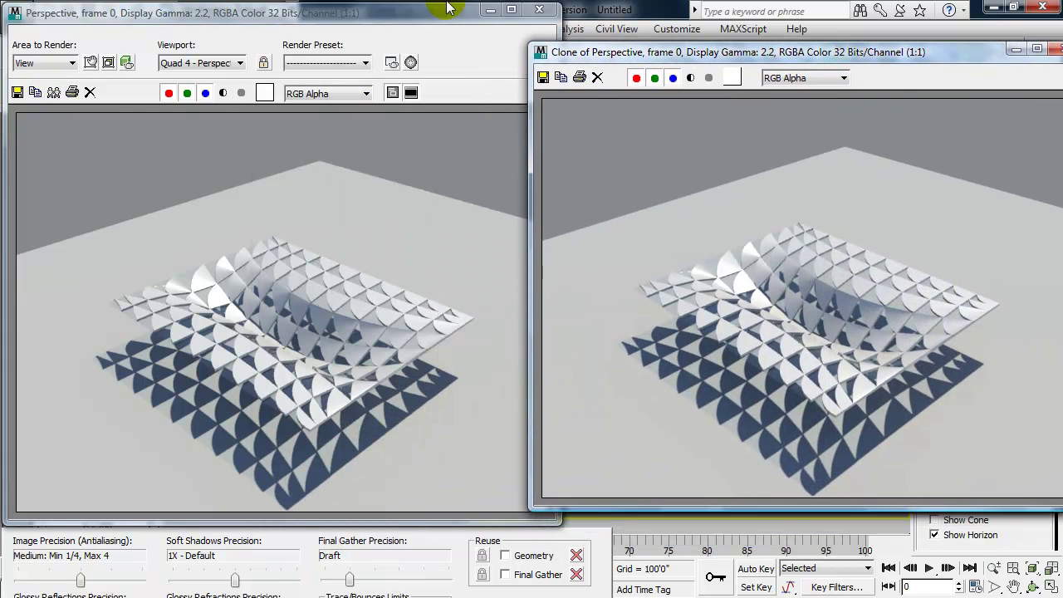
click(421, 21)
click(421, 22)
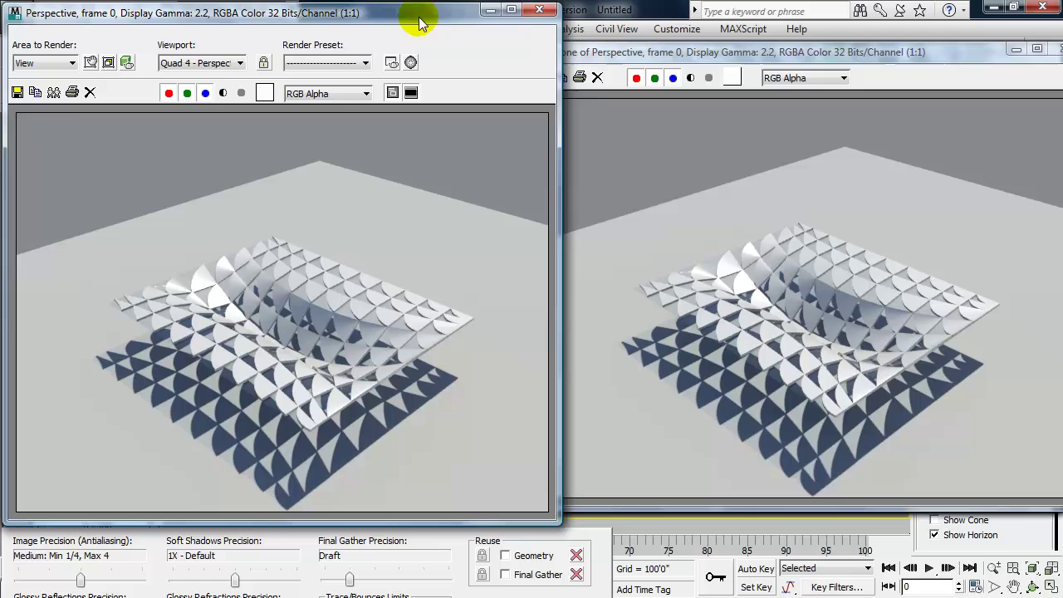
key(shift+q)
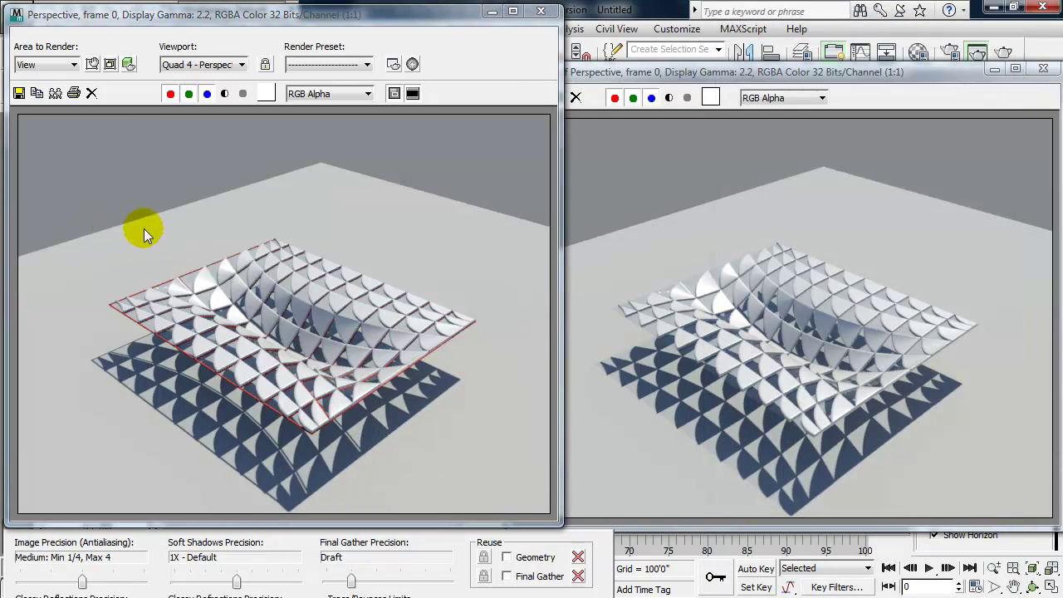
Close the render windows and make the Top viewport active
click(491, 16)
click(1043, 68)
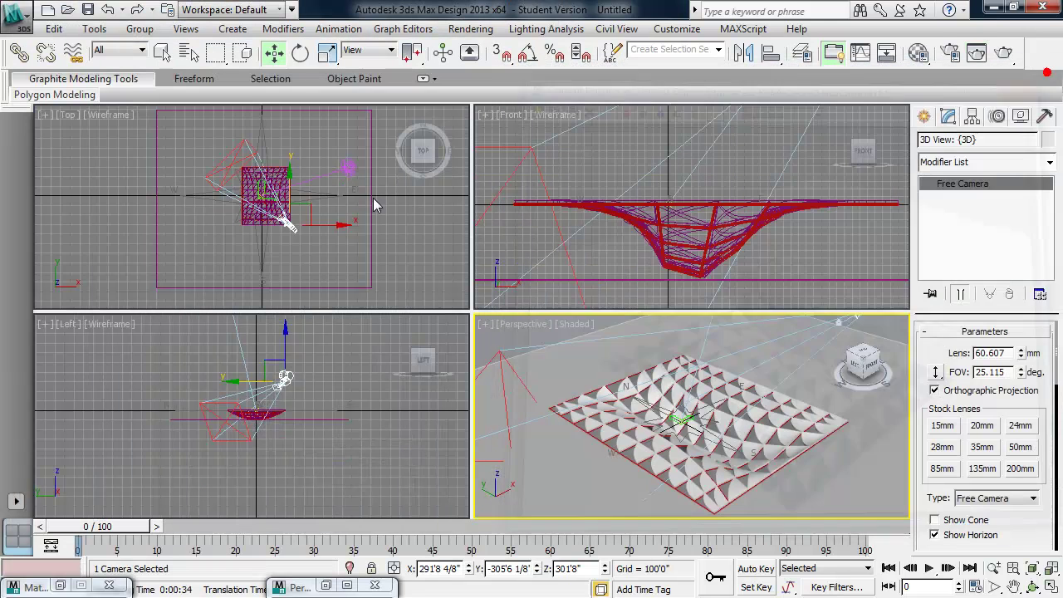
middle_drag(252, 238, 266, 244)
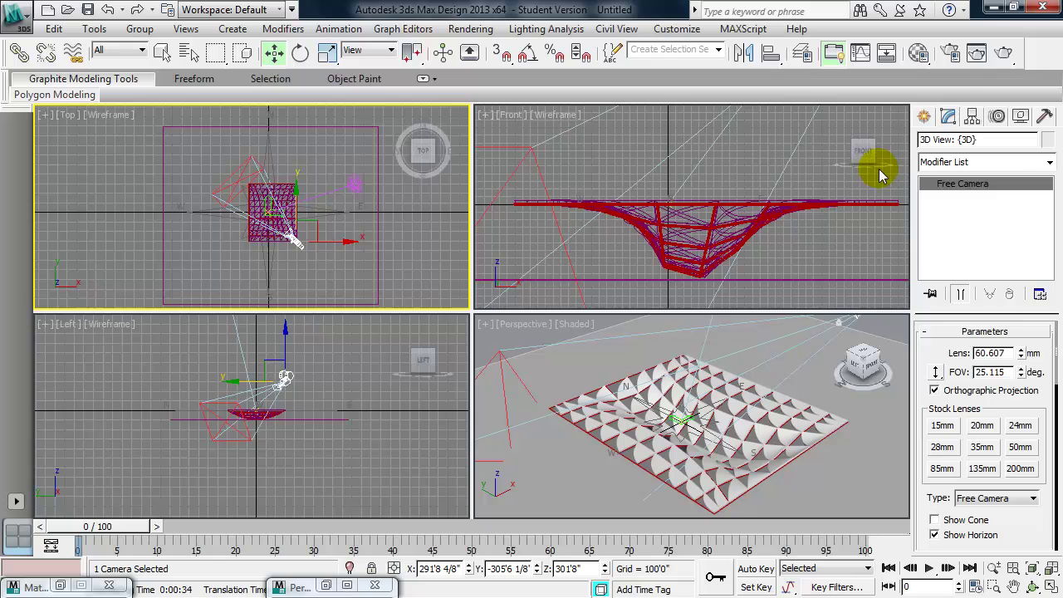
Place target camera Camera001 in the Top view with its target on the canopy
click(924, 115)
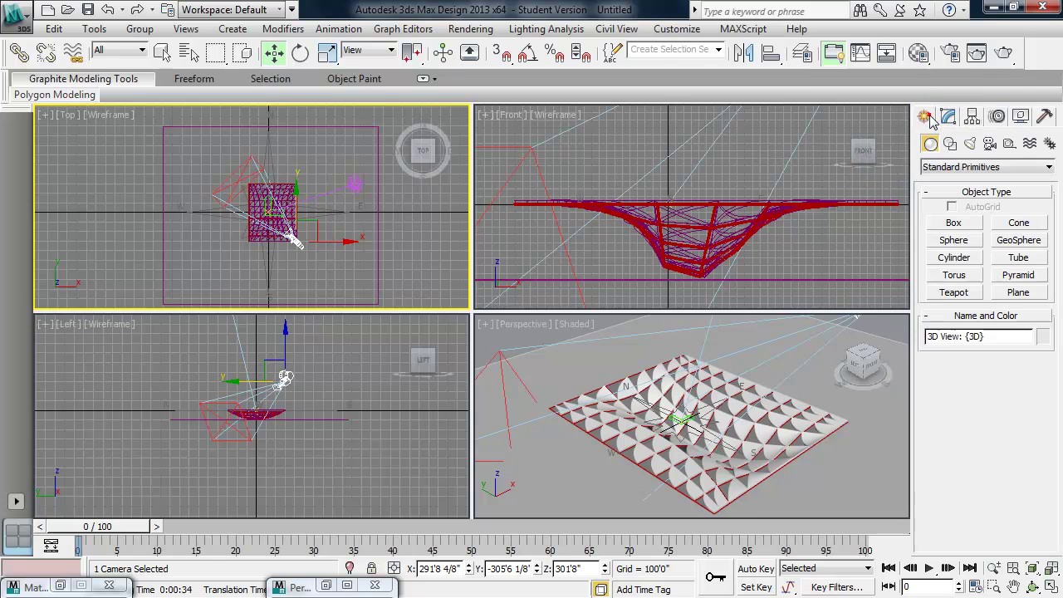
click(991, 143)
click(952, 223)
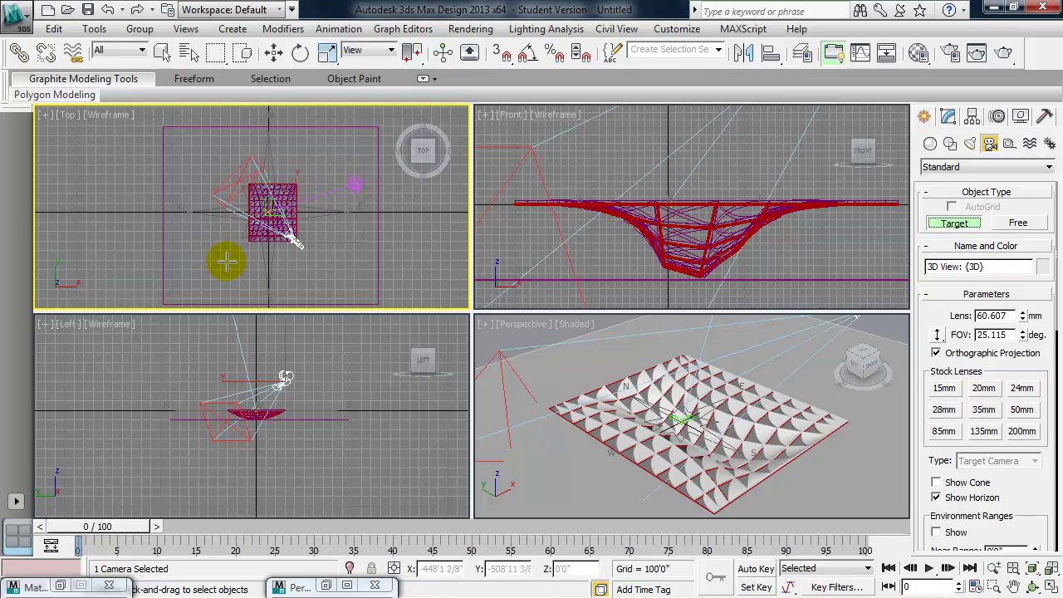
drag(226, 258, 320, 140)
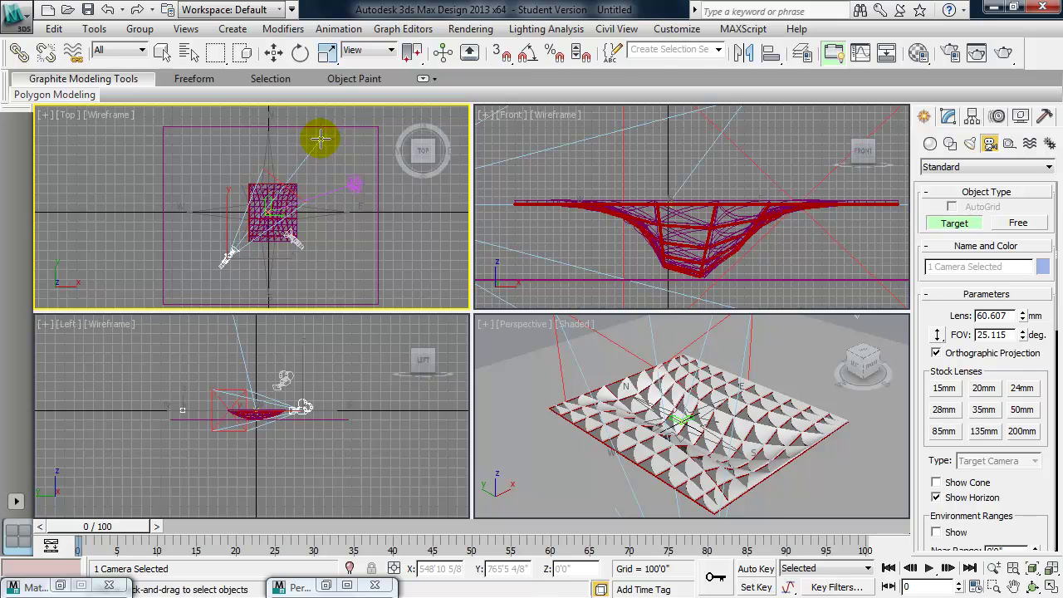
mouse_move(321, 139)
mouse_down()
mouse_move(346, 178)
mouse_move(354, 300)
mouse_move(366, 280)
mouse_move(387, 280)
mouse_move(399, 228)
mouse_move(263, 136)
mouse_move(346, 171)
mouse_move(331, 172)
mouse_move(373, 230)
mouse_move(313, 138)
mouse_move(323, 152)
mouse_up()
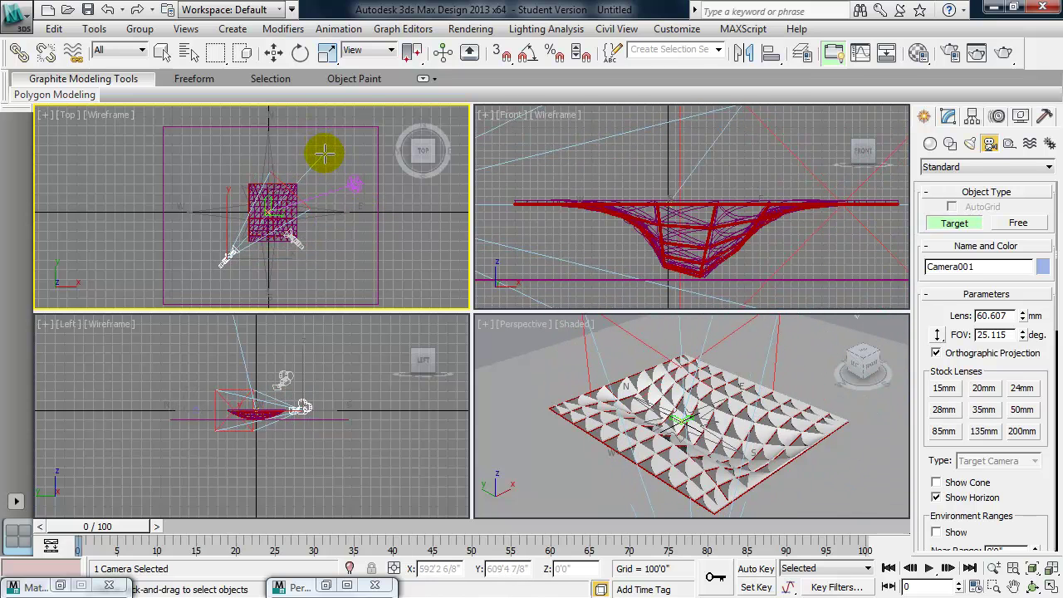
Apply the 24mm stock lens to Camera001, giving a 58.716-degree field of view
click(948, 118)
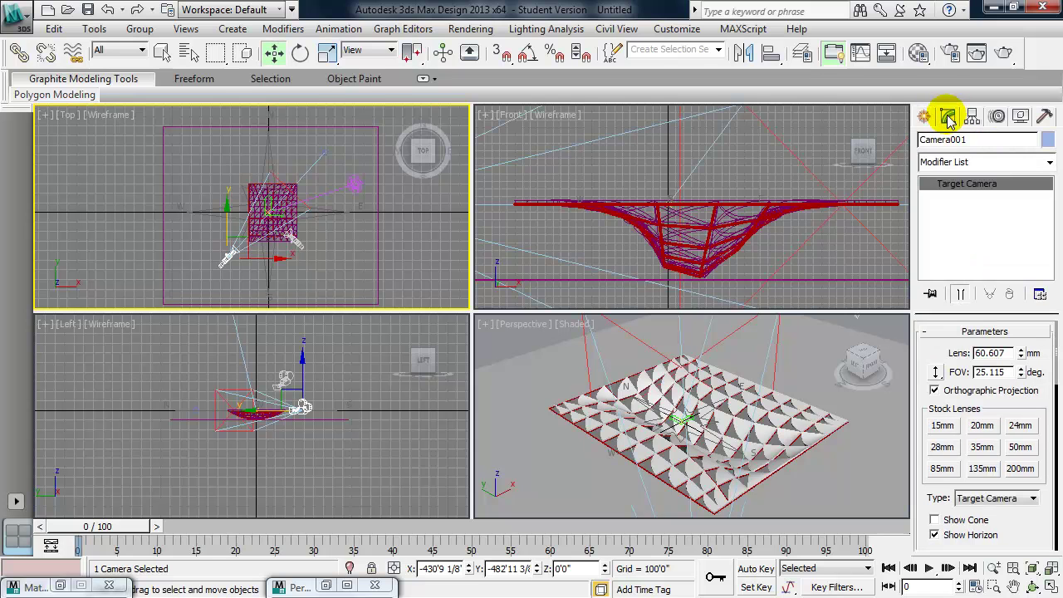
scroll(1033, 535, down, 5)
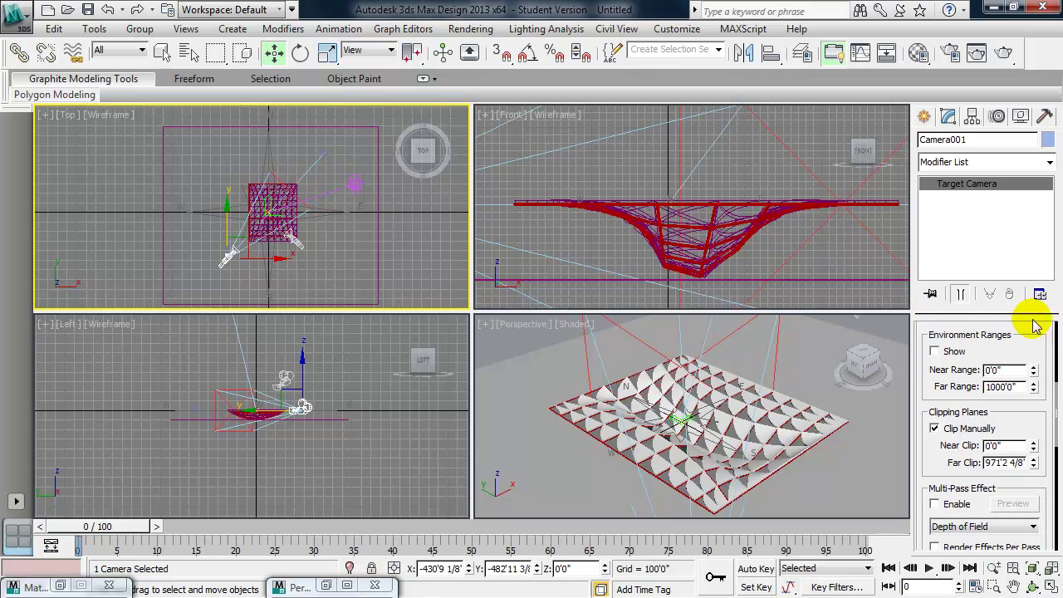
click(932, 428)
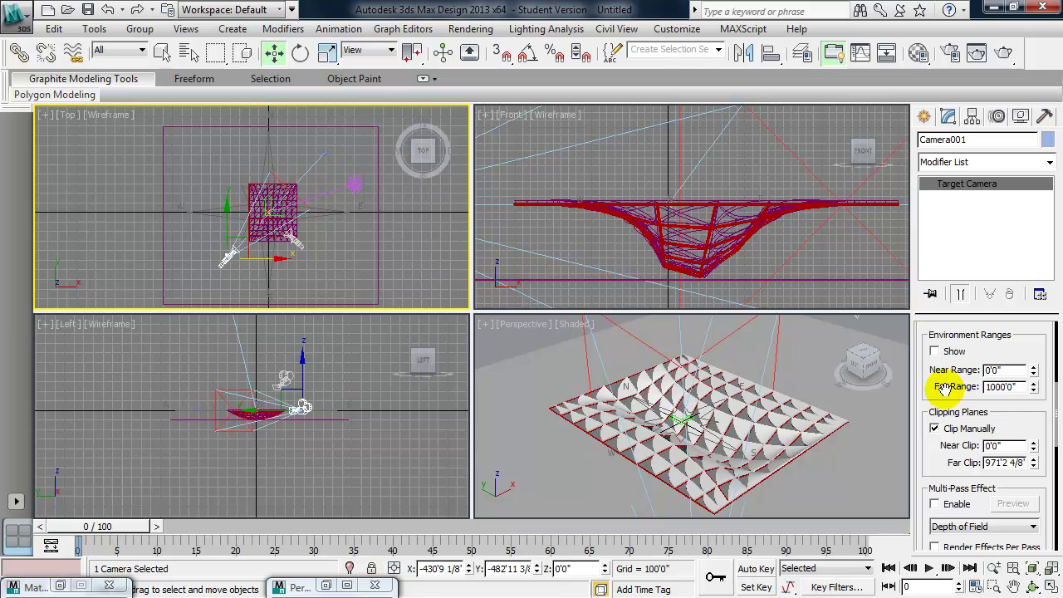
click(961, 433)
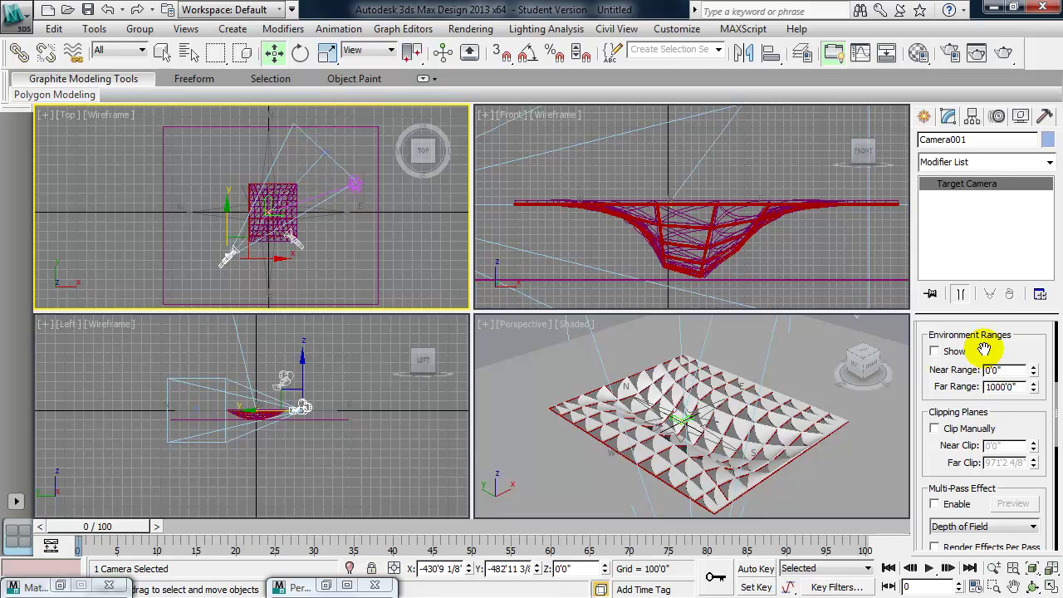
drag(937, 337, 974, 507)
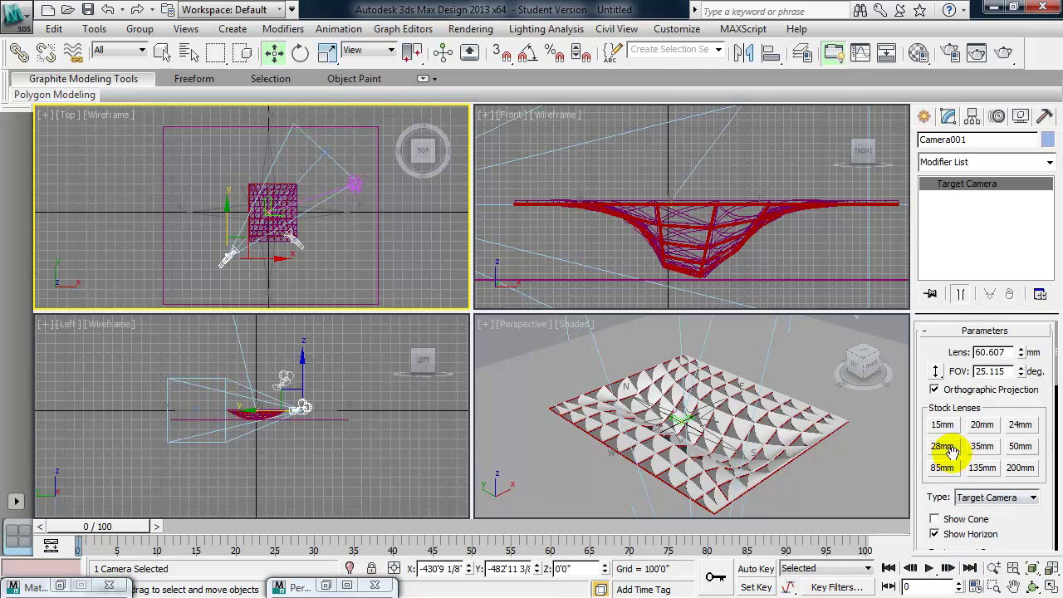
click(1020, 426)
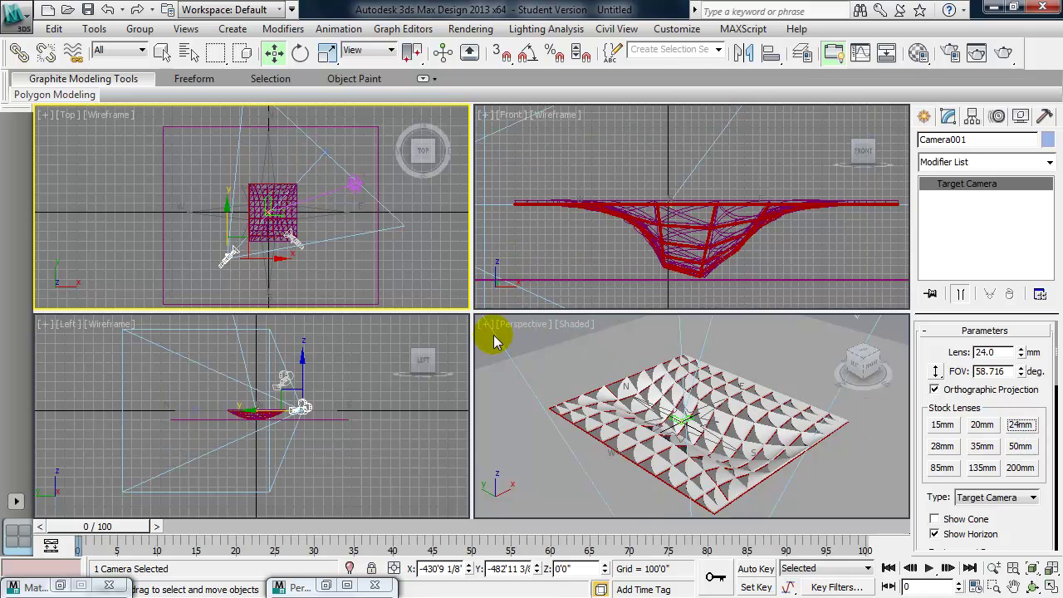
Switch the Perspective viewport to the Camera001 view, leaving orthographic projection off
right_click(536, 343)
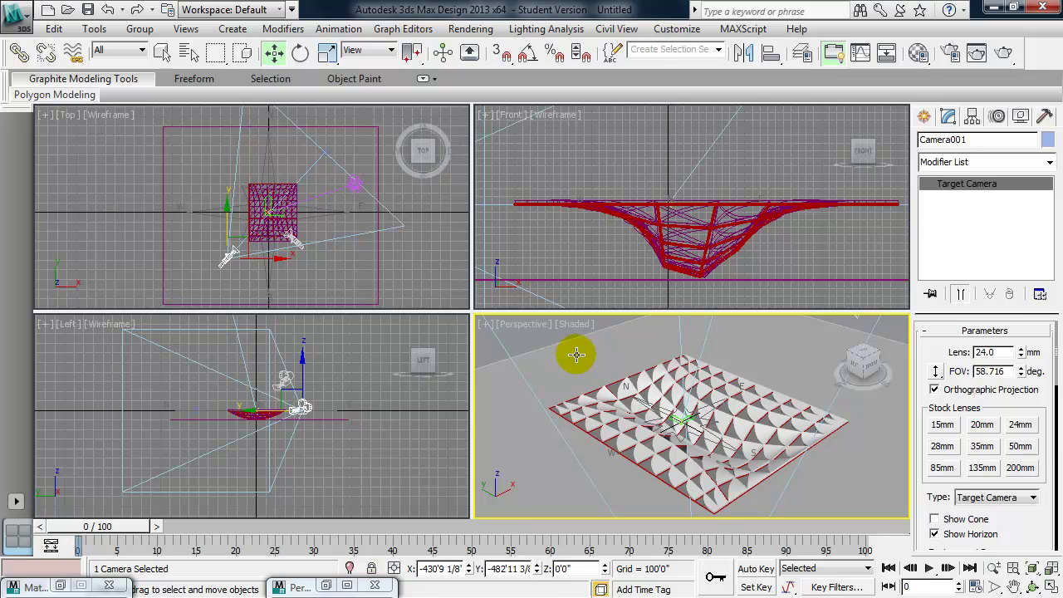
key(c)
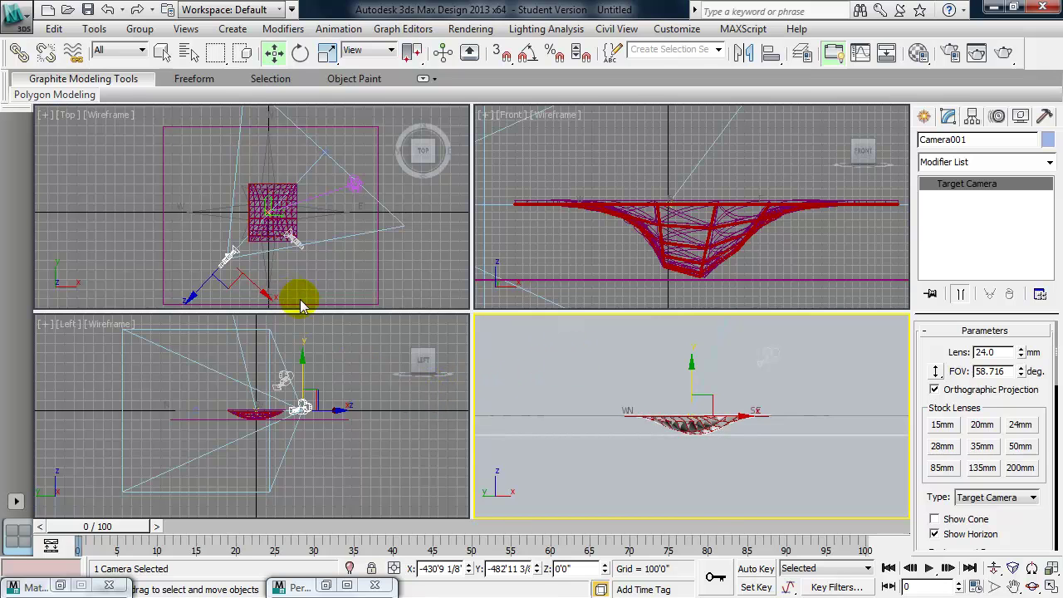
click(934, 391)
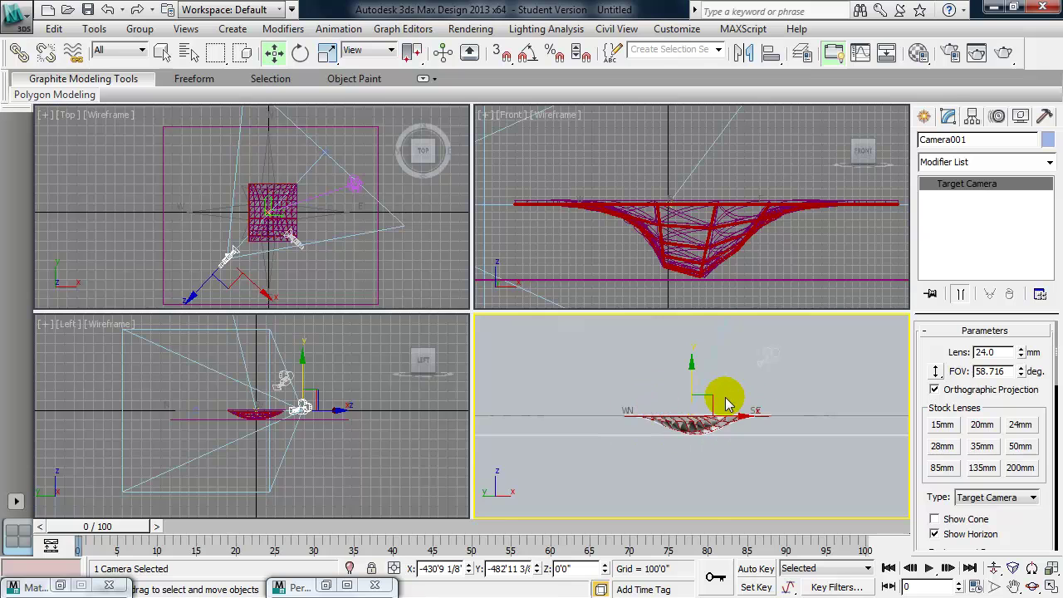
click(936, 389)
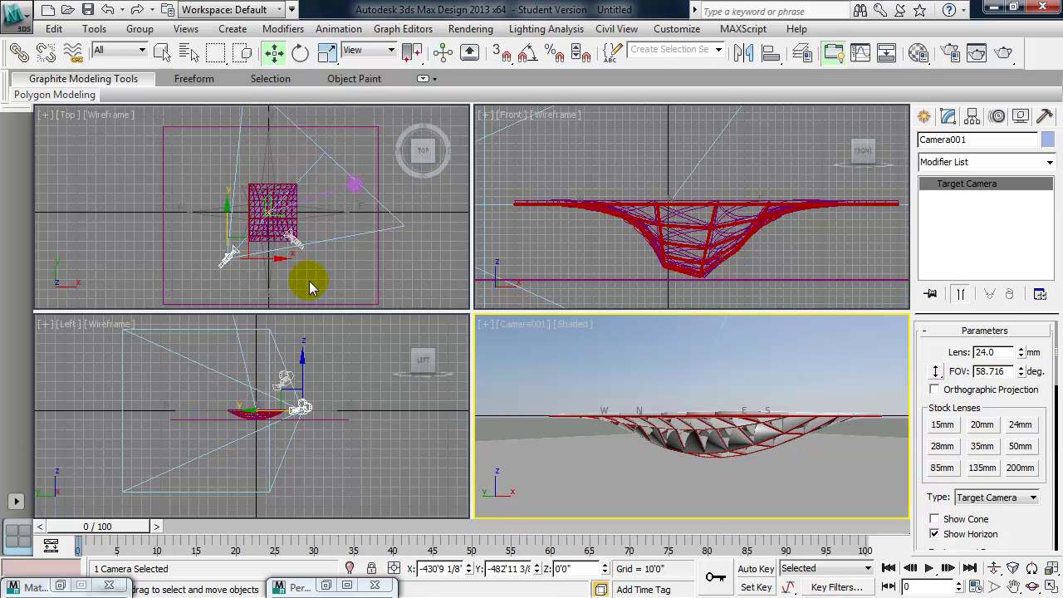
Lower Camera001 in the Front view to eye level beneath the canopy
scroll(636, 208, down, 6)
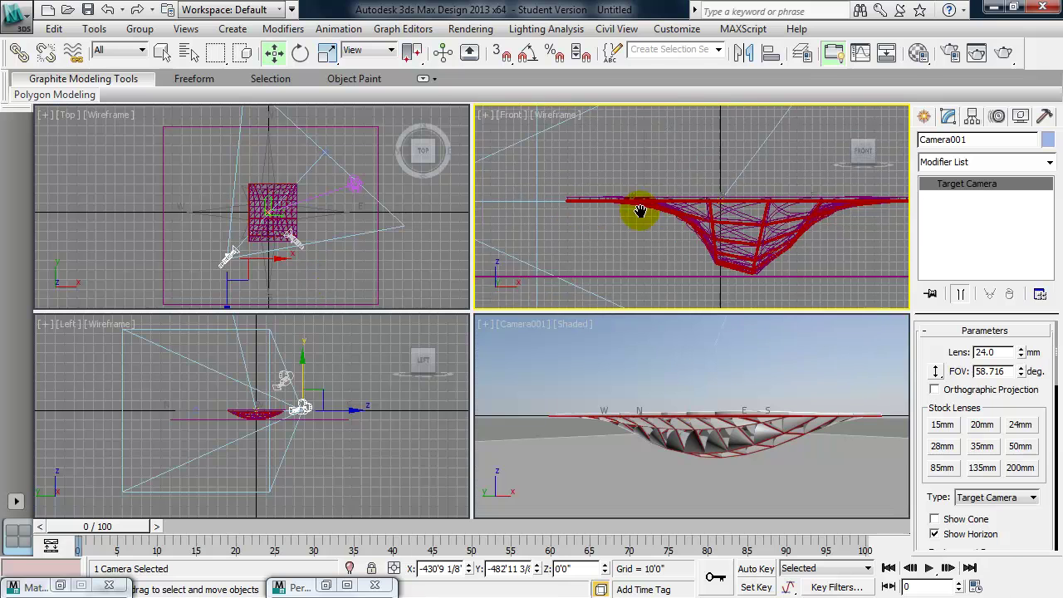
middle_drag(649, 233, 629, 254)
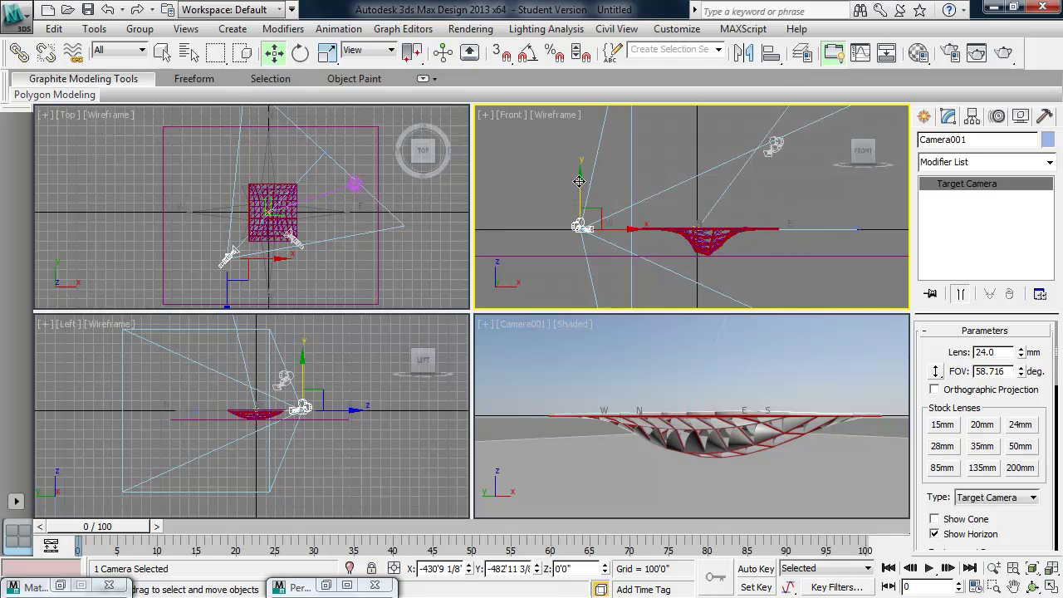
drag(579, 182, 582, 198)
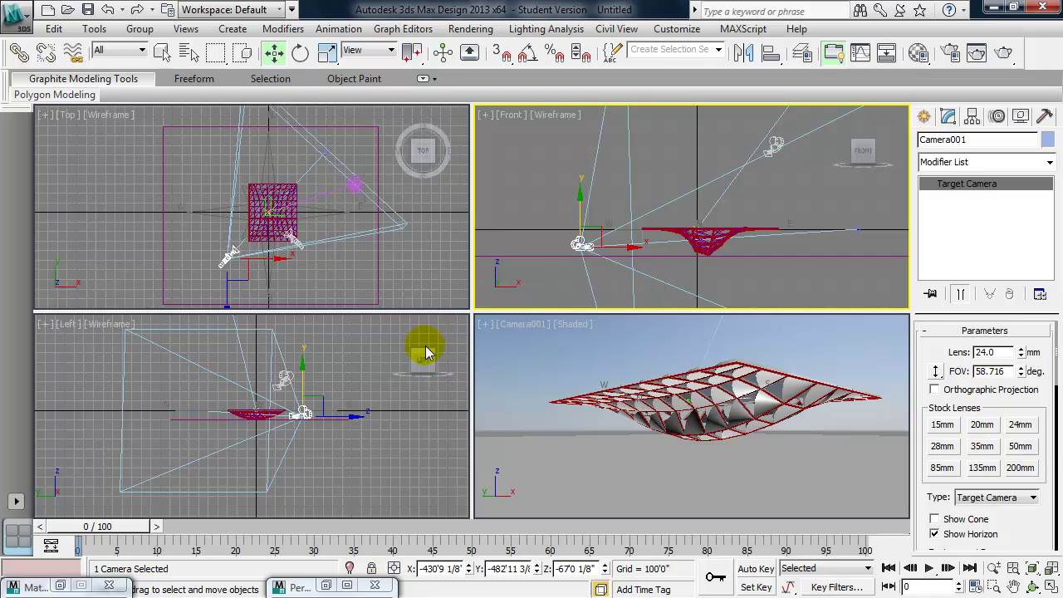
middle_drag(553, 249, 532, 263)
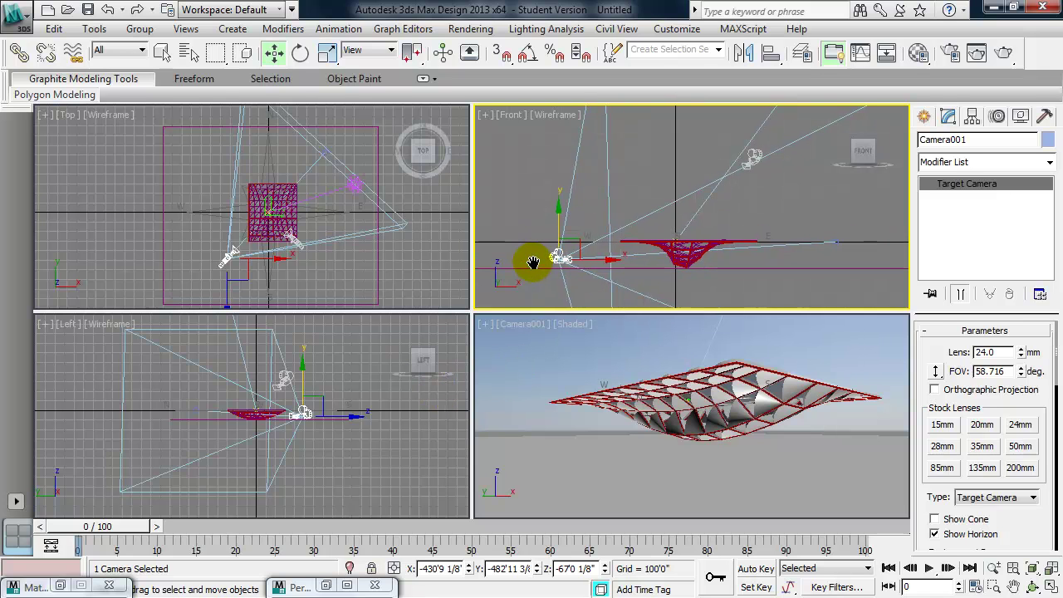
Activate the Camera001 viewport and render a test image from it
right_click(501, 359)
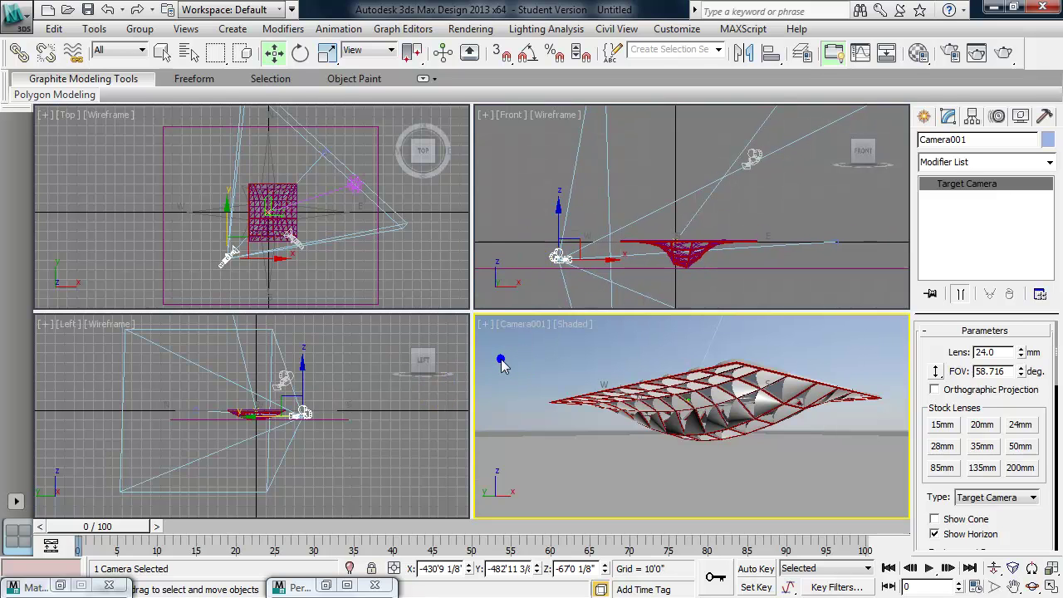
right_click(337, 451)
scroll(296, 438, up, 3)
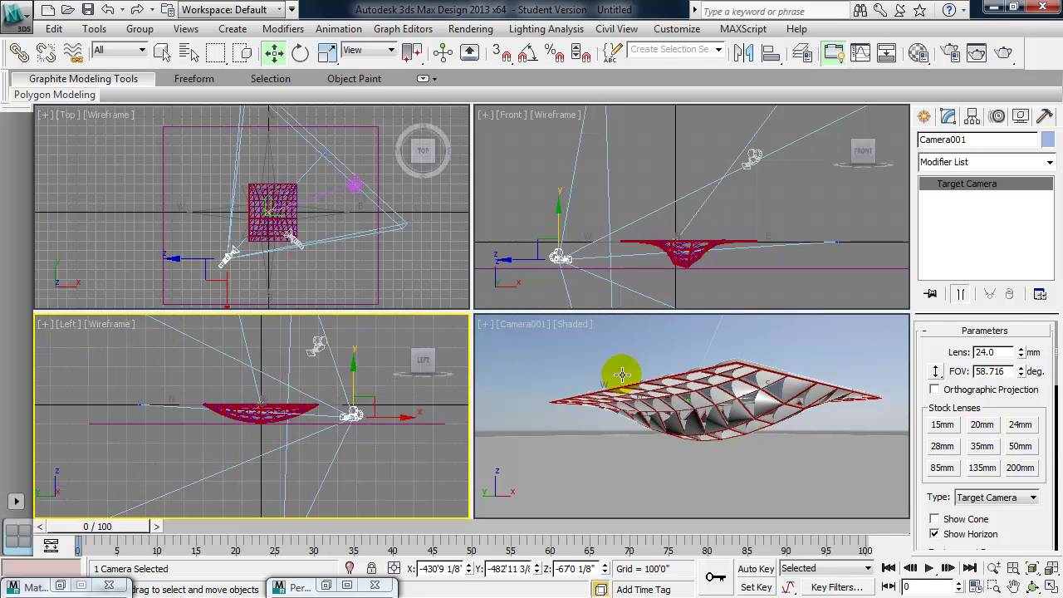
right_click(627, 330)
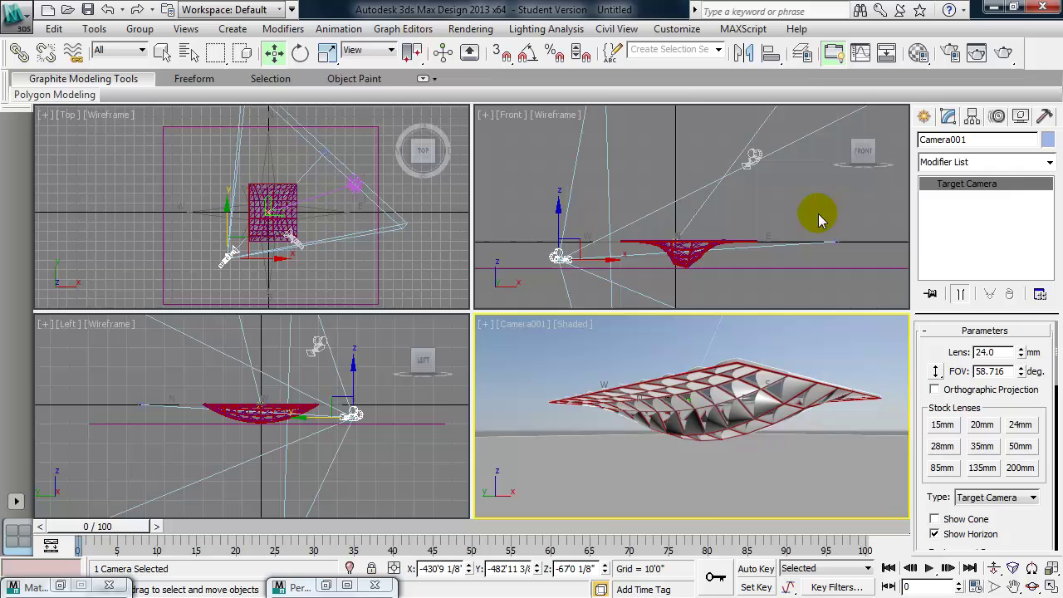
key(shift+q)
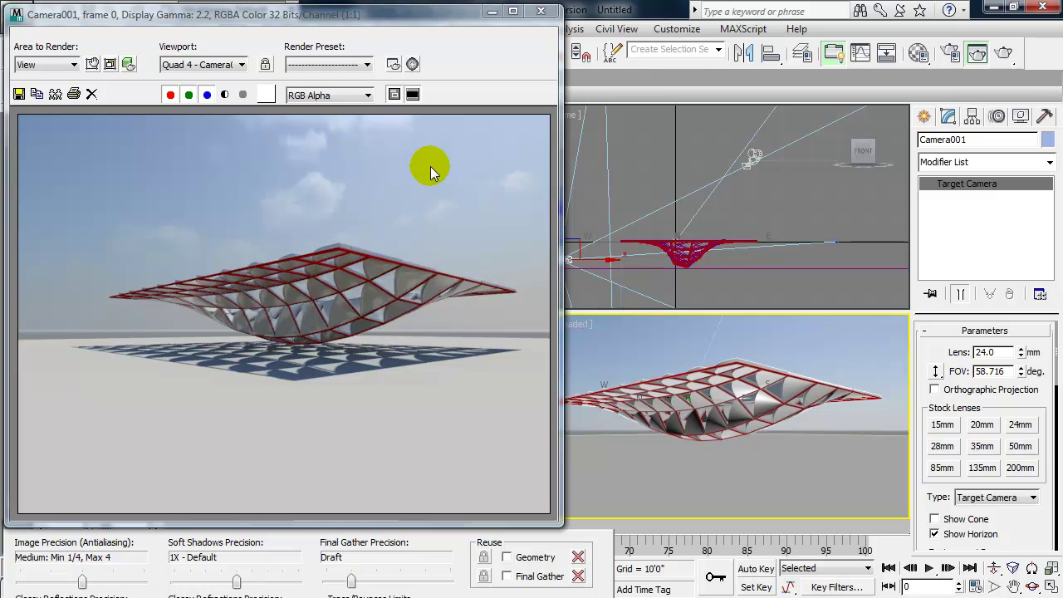
In Render Setup, enable Force 2-Sided, lock the 1.33333 aspect, and set width 2000 (height 1500)
click(951, 54)
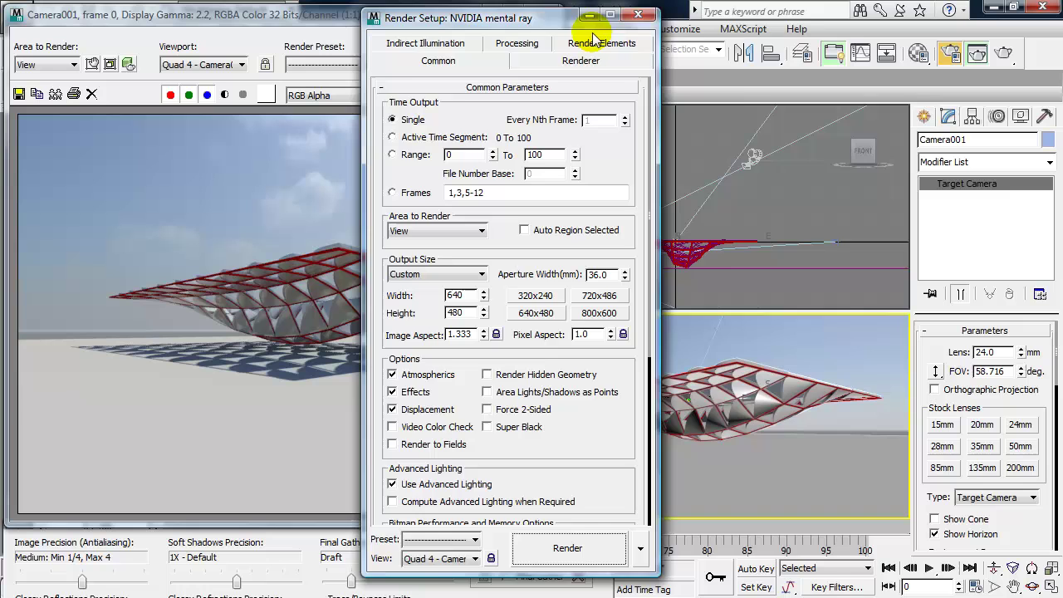
drag(567, 25, 816, 27)
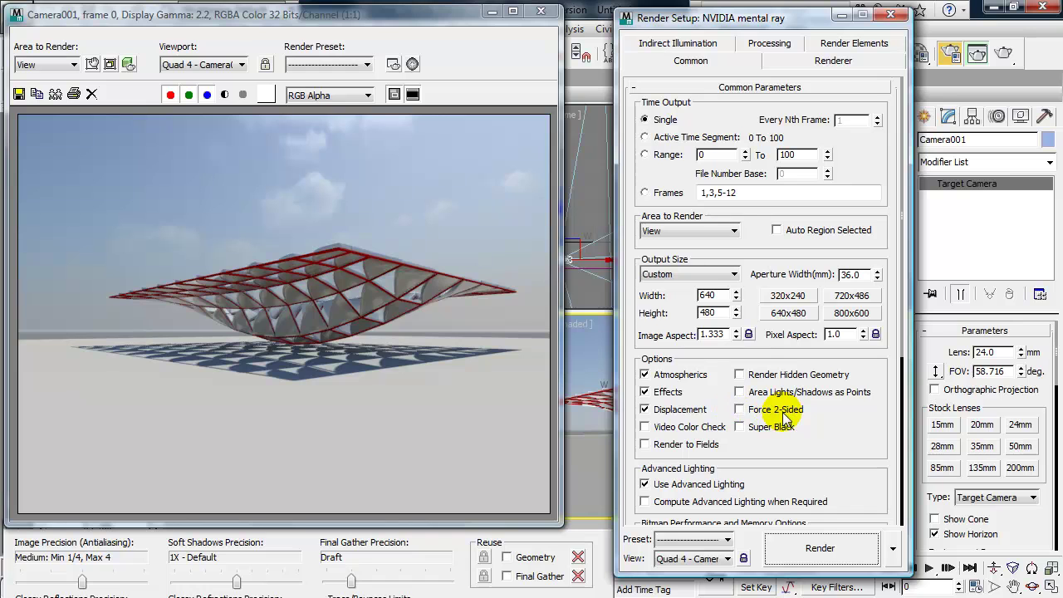
click(739, 409)
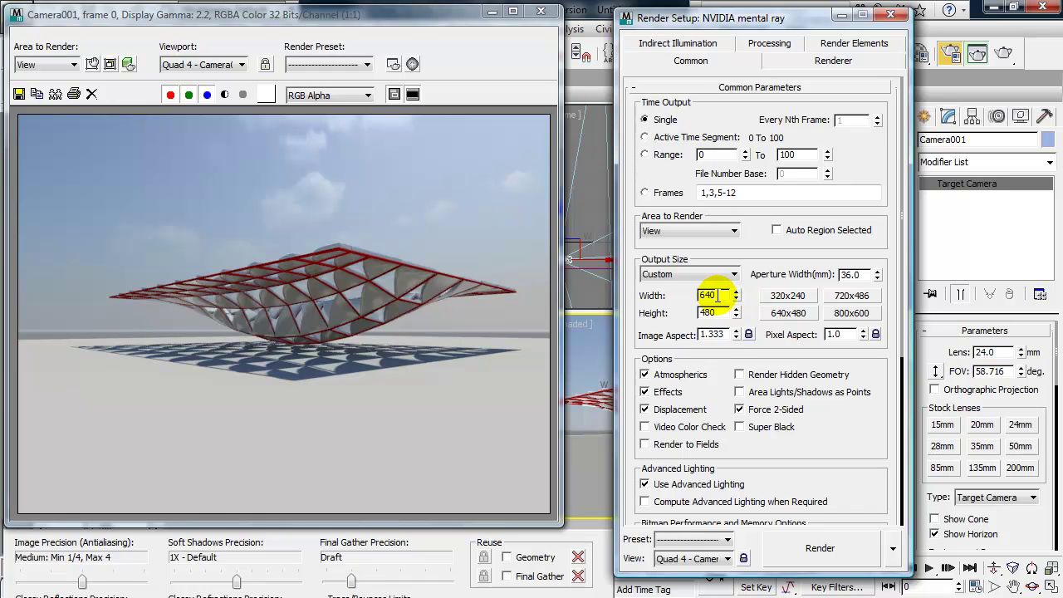
click(749, 334)
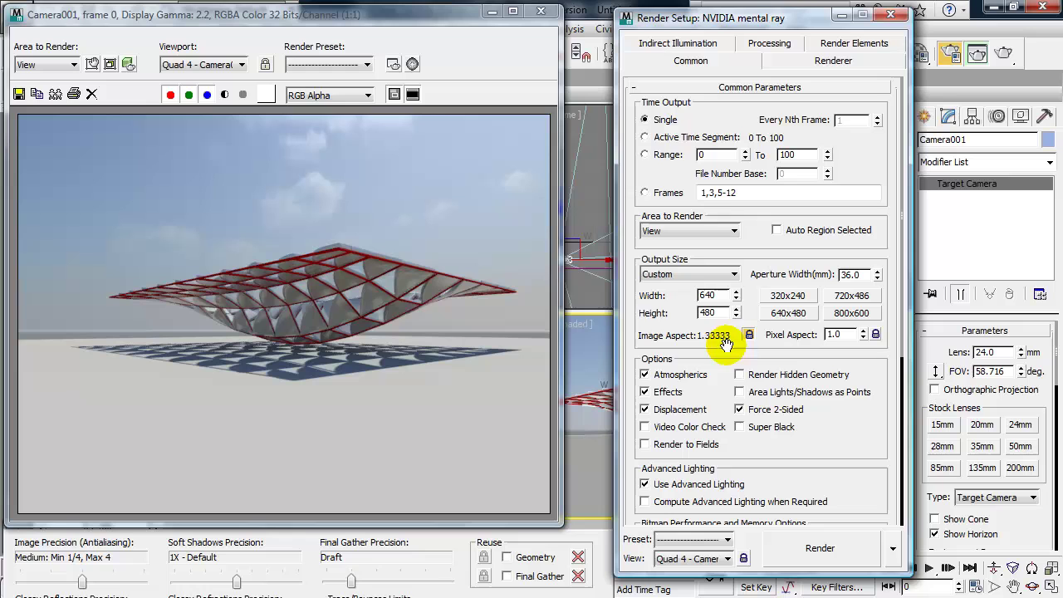
double_click(712, 295)
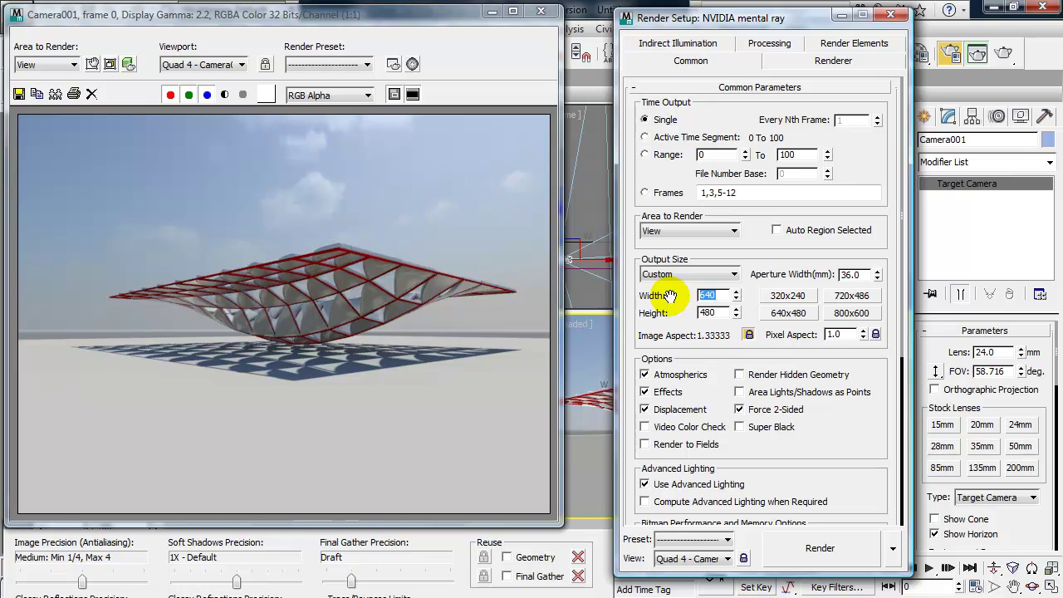
text(2000)
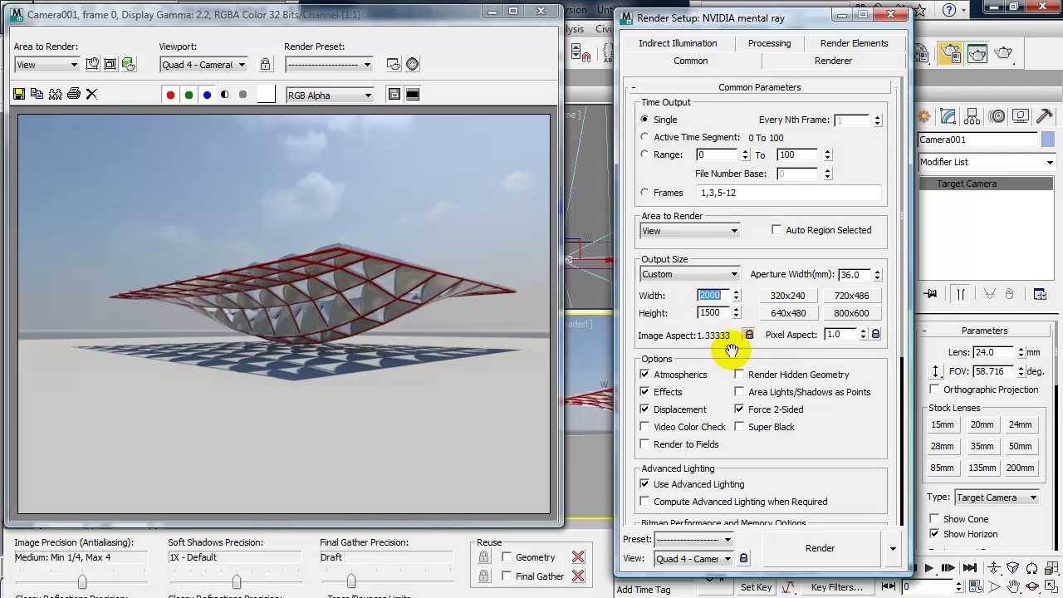
Start the 2000×1500 render from Camera001 and enlarge the frame buffer window
click(826, 542)
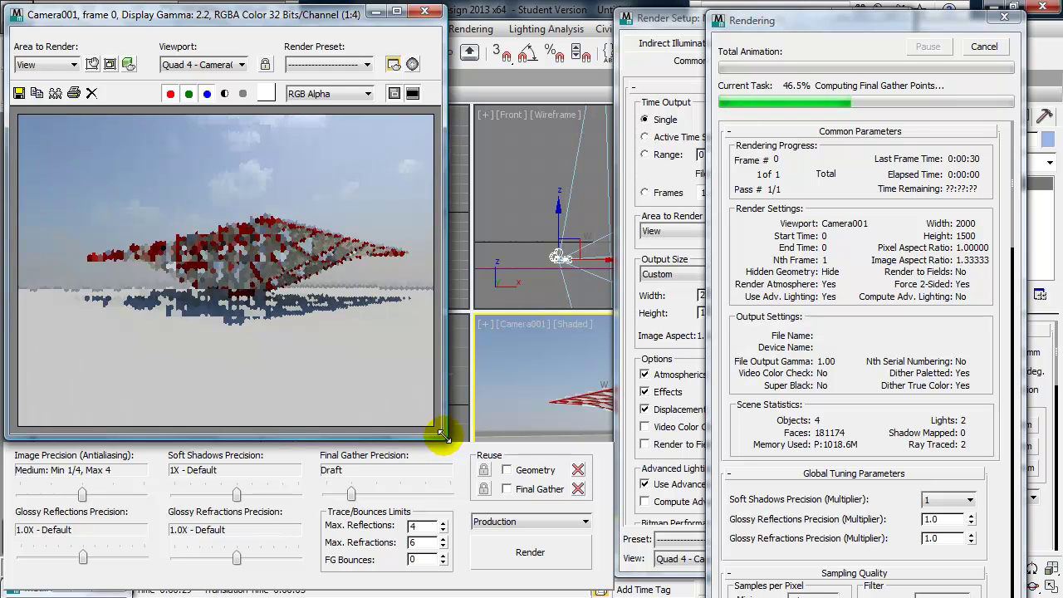
drag(440, 432, 654, 505)
scroll(385, 353, up, 2)
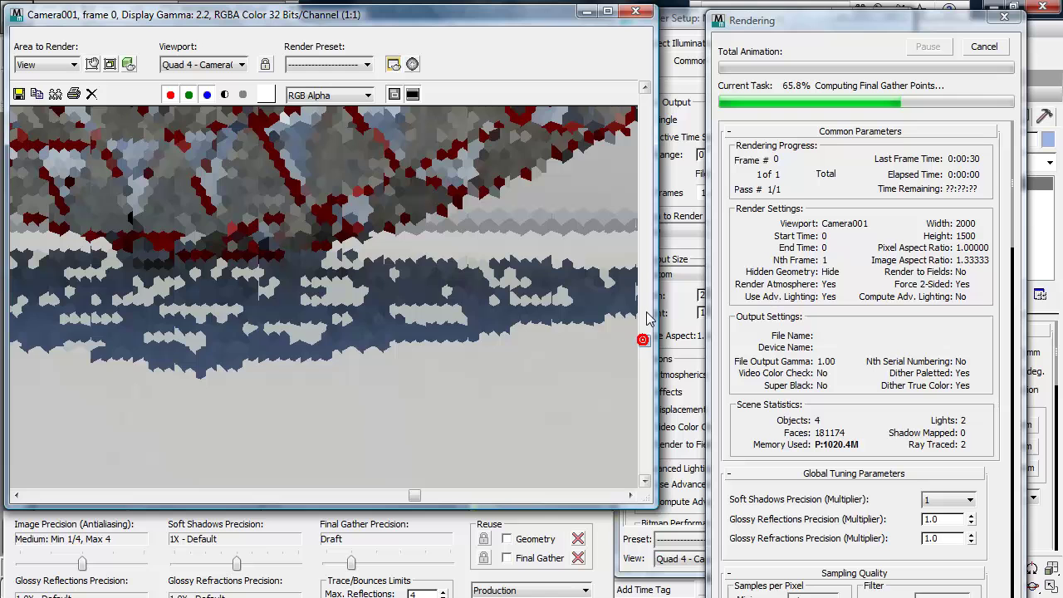
Zoom the frame buffer to 1:1 and scroll around the image as it computes
click(644, 88)
click(645, 88)
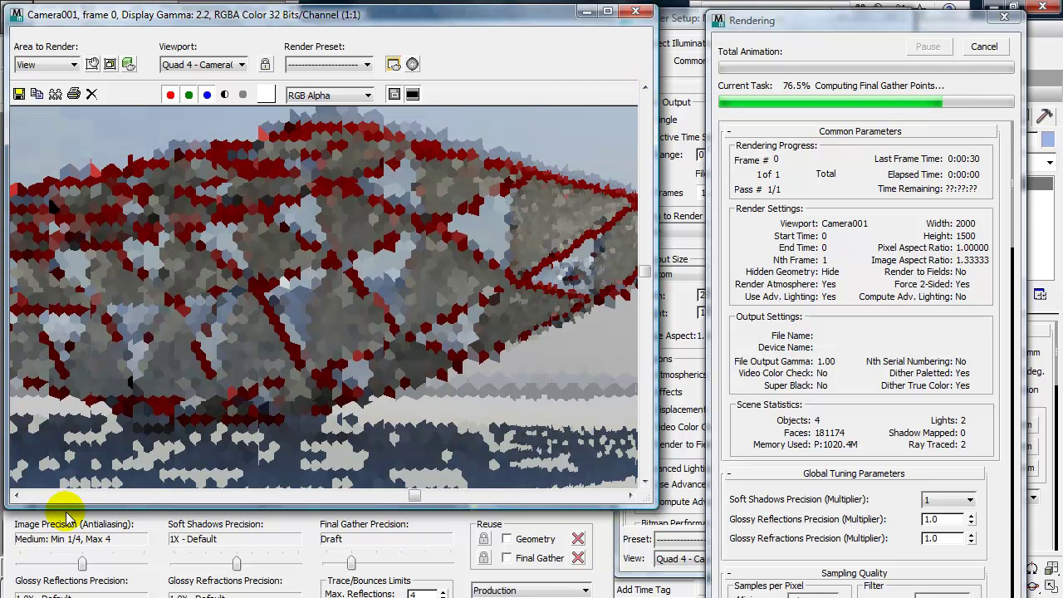
click(17, 496)
click(18, 496)
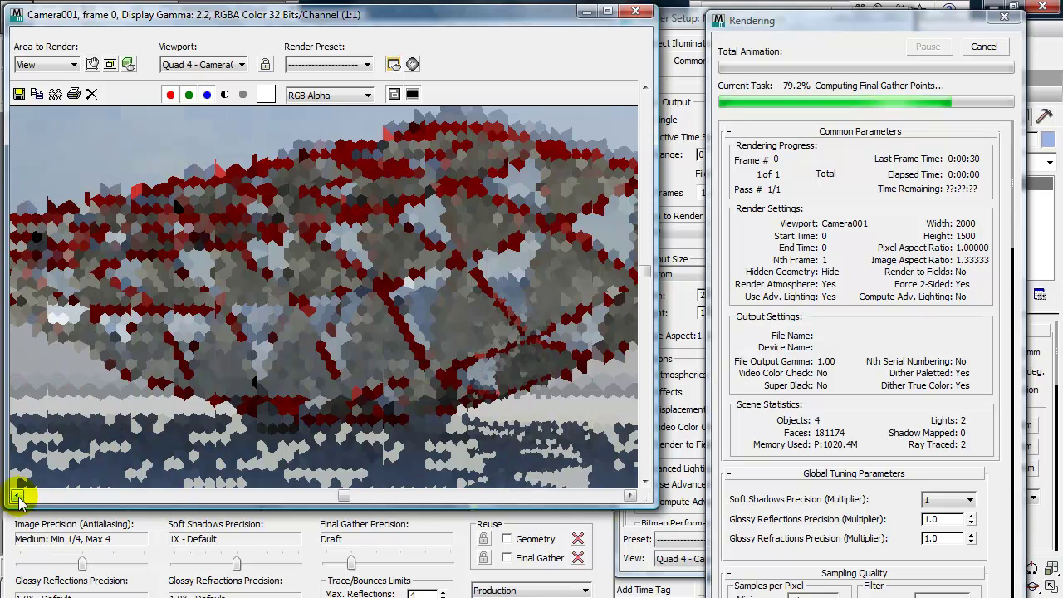
click(17, 496)
click(17, 496)
click(18, 496)
click(18, 496)
click(17, 496)
click(18, 496)
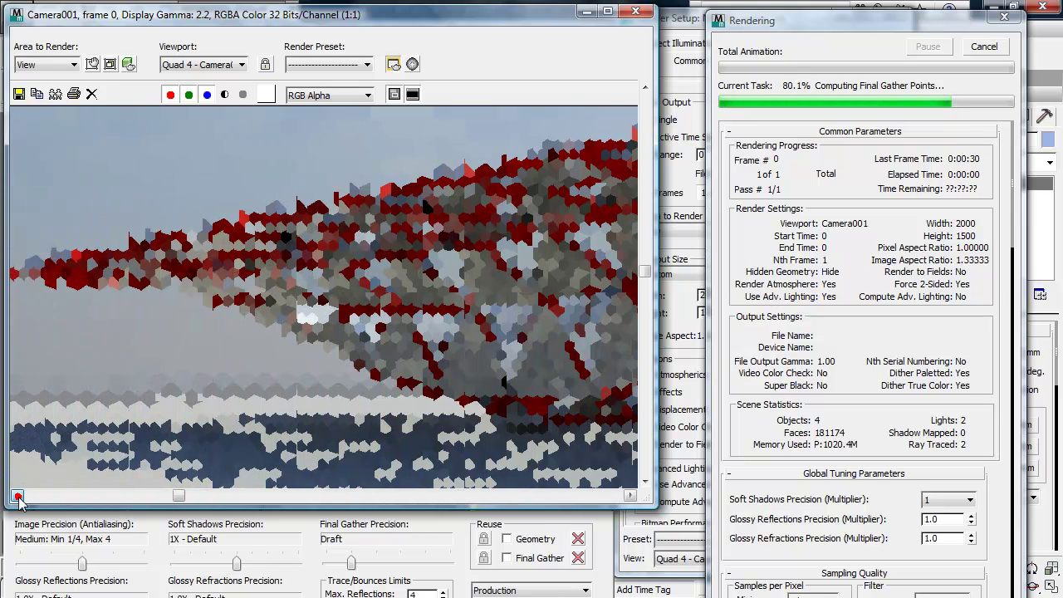
click(18, 496)
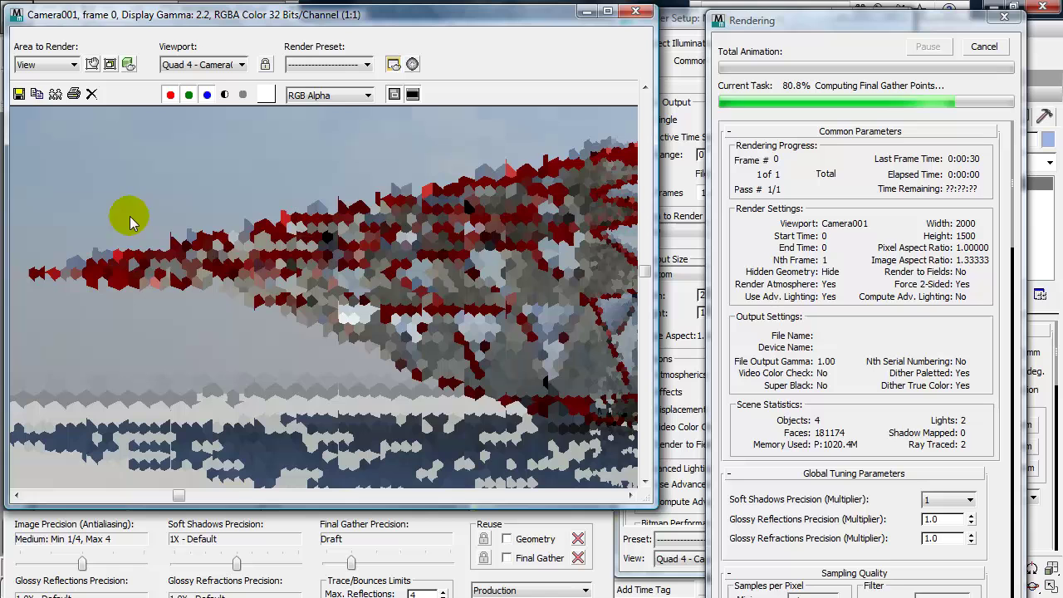